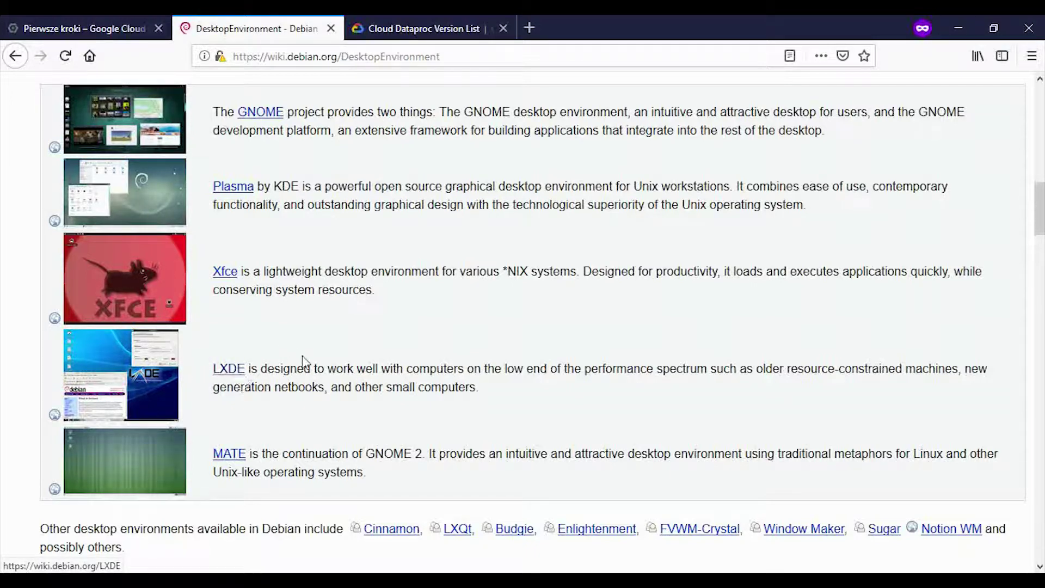
Step: Scroll up to the Debian desktop environments table listing GNOME, Plasma, Xfce, LXDE and MATE
{"action": "scroll", "coordinate": [298, 360], "scroll_direction": "up", "scroll_amount": 3}
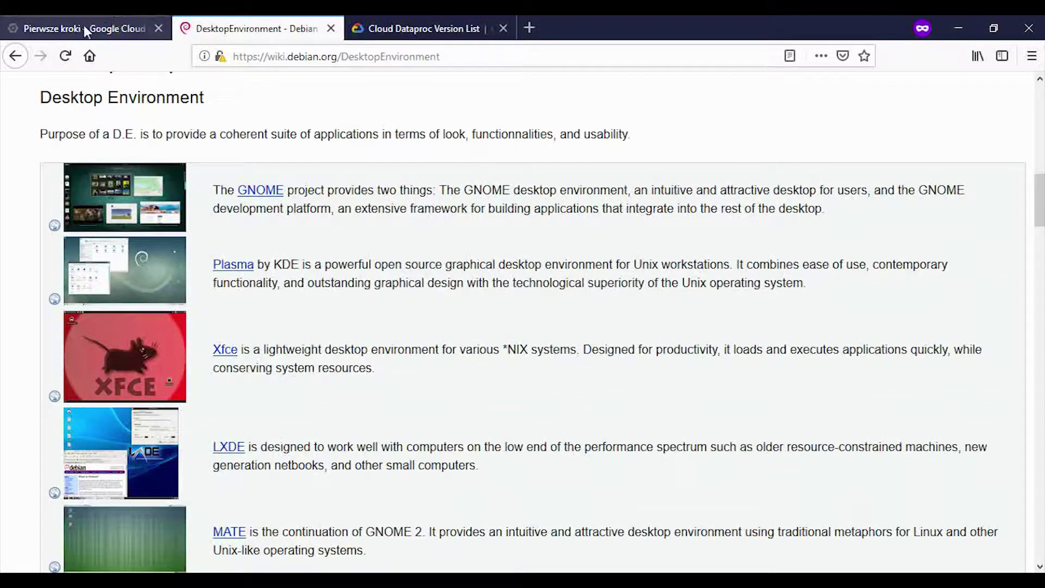
Step: In the Cloud Console navigation menu, go to Big Data's Dataproc Klastry page for YT-tutorial
{"action": "left_click", "coordinate": [86, 31]}
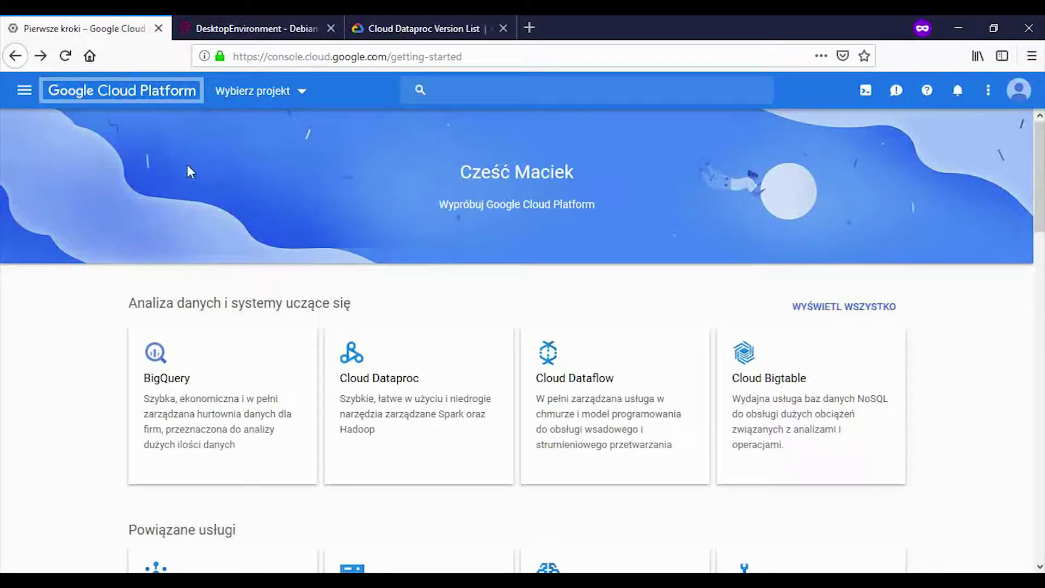
{"action": "left_click", "coordinate": [31, 99]}
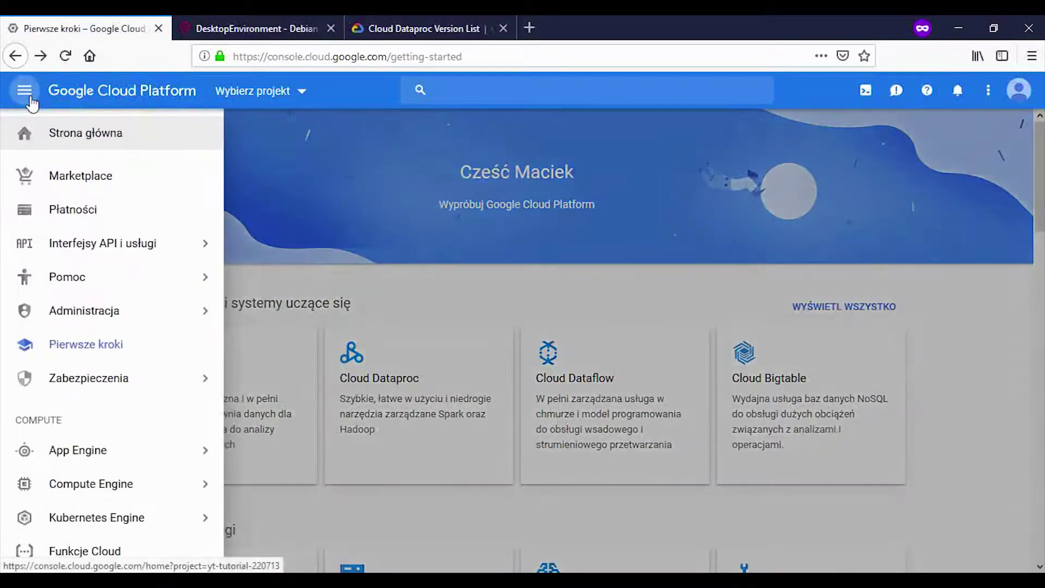
{"action": "mouse_move", "coordinate": [95, 255]}
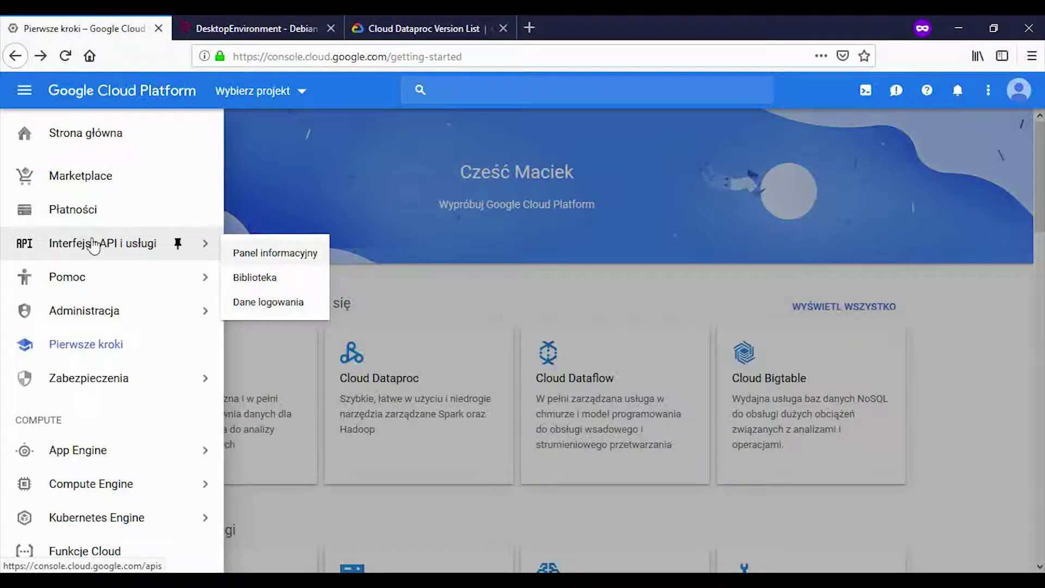
{"action": "scroll", "coordinate": [93, 246], "scroll_direction": "down", "scroll_amount": 5}
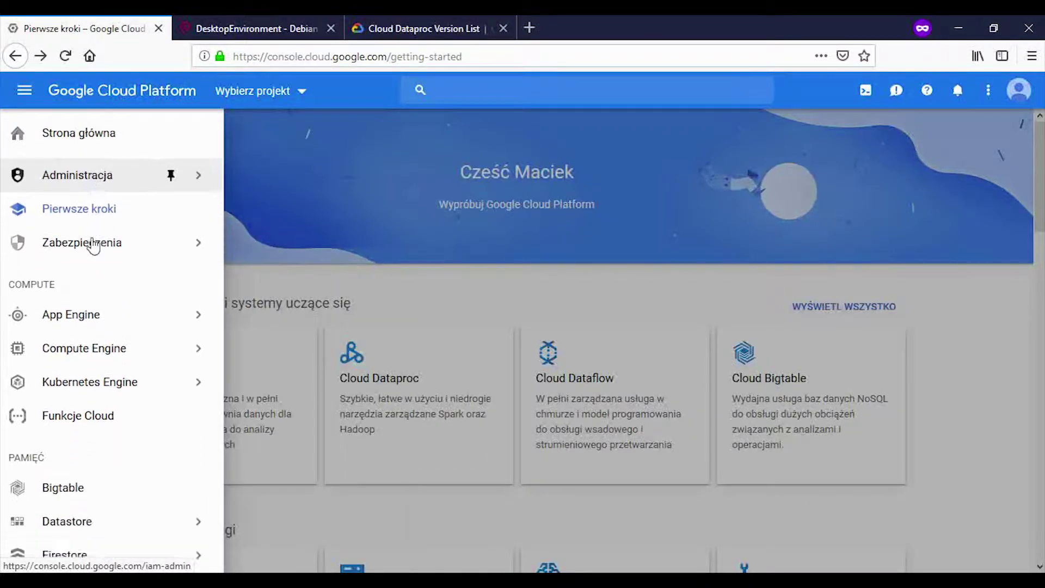
{"action": "scroll", "coordinate": [93, 246], "scroll_direction": "down", "scroll_amount": 9}
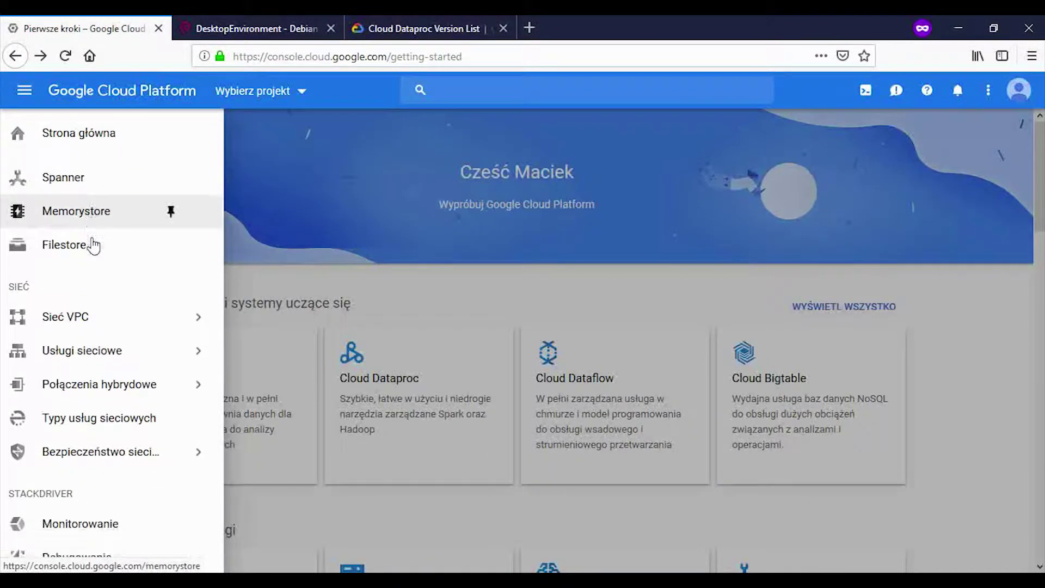
{"action": "scroll", "coordinate": [94, 246], "scroll_direction": "down", "scroll_amount": 5}
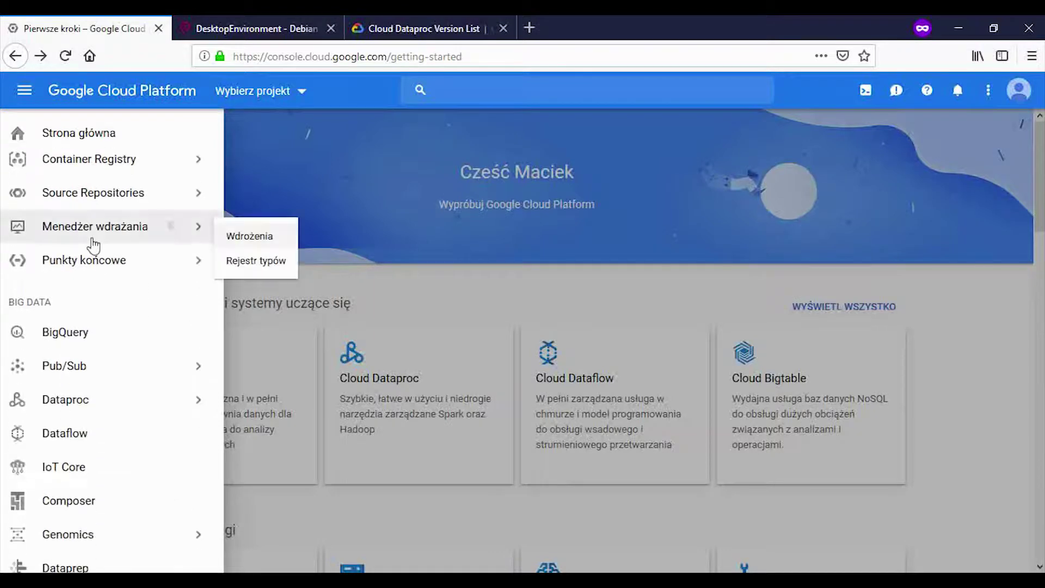
{"action": "mouse_move", "coordinate": [145, 401]}
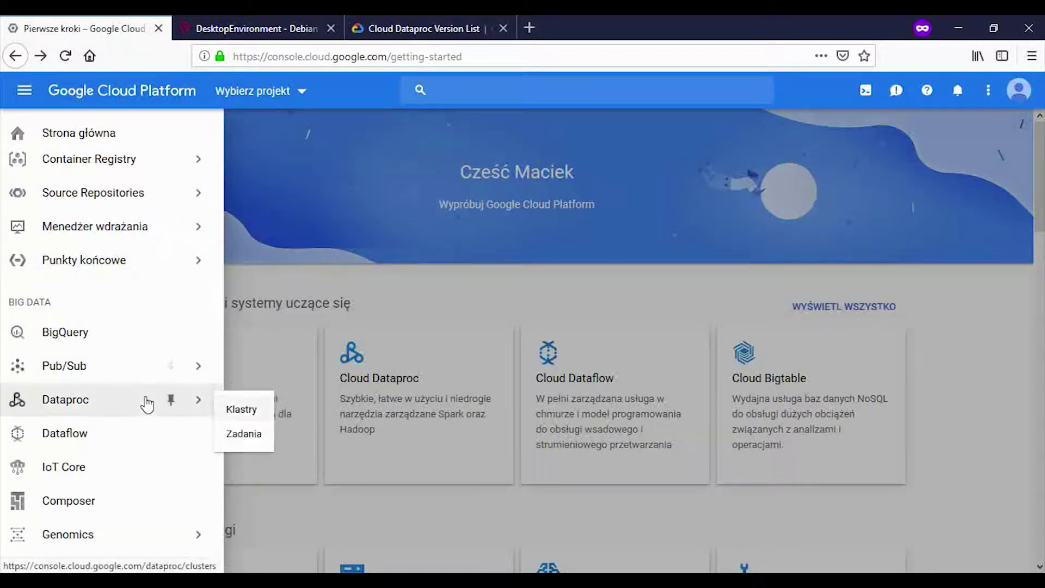
{"action": "left_click", "coordinate": [232, 409]}
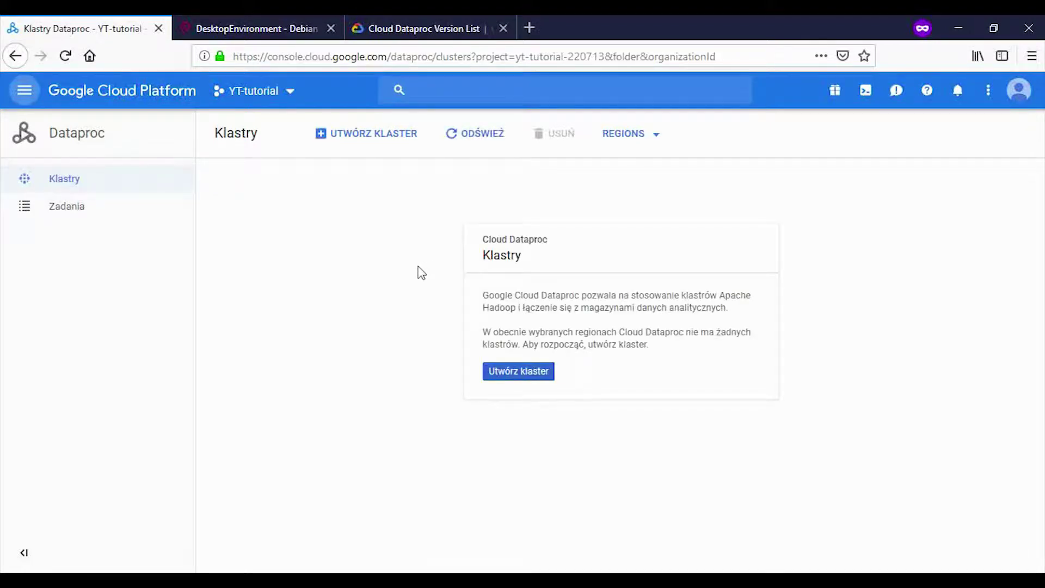
Step: Start a new cluster, keeping the suggested name cluster-1898 and Standardowy mode
{"action": "left_click", "coordinate": [502, 375]}
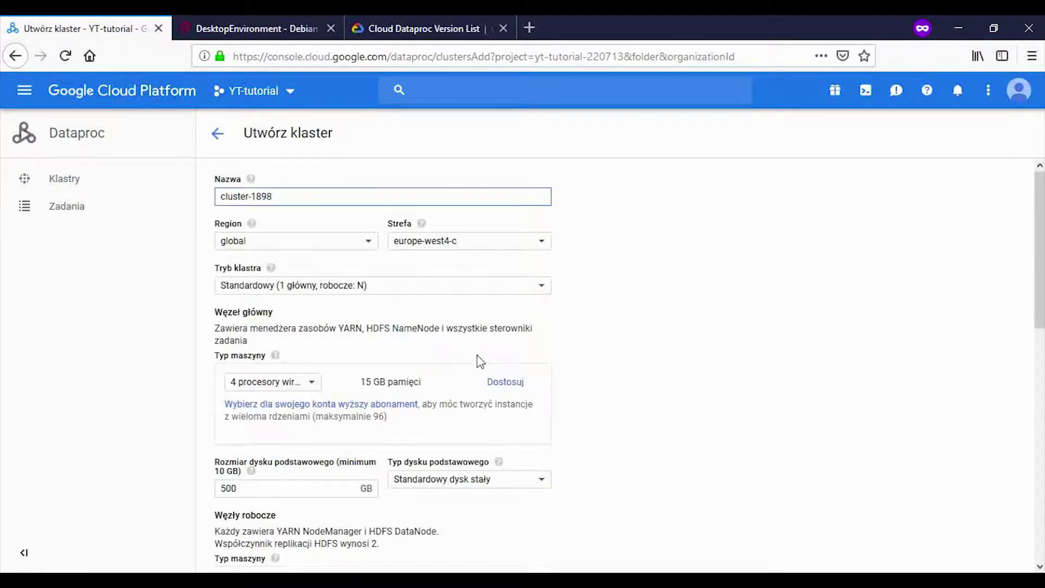
{"action": "triple_click", "coordinate": [296, 196]}
{"action": "left_click", "coordinate": [304, 197]}
{"action": "scroll", "coordinate": [299, 203], "scroll_direction": "down", "scroll_amount": 2}
{"action": "left_click", "coordinate": [315, 224]}
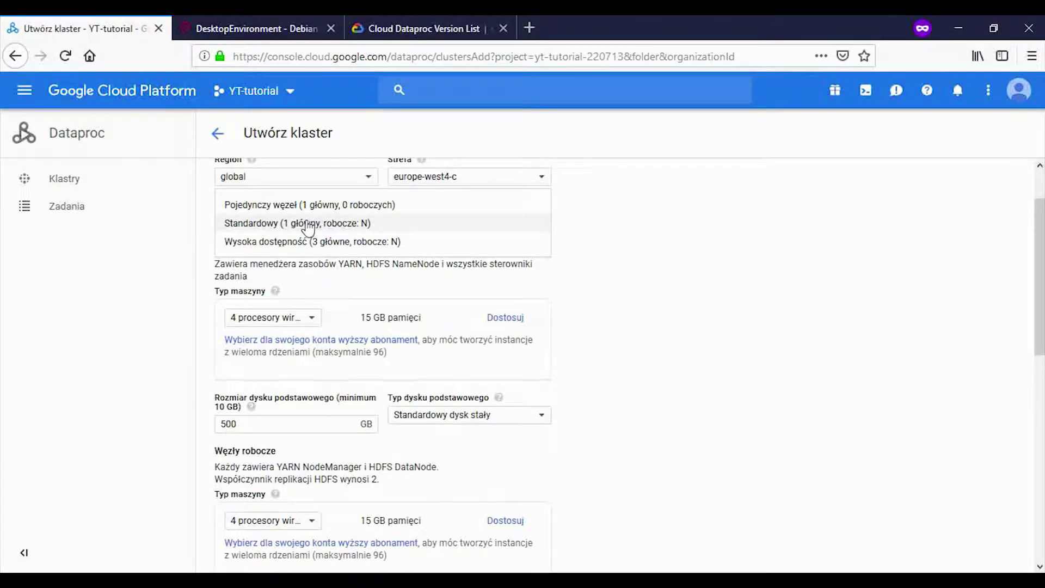
{"action": "left_click", "coordinate": [308, 225]}
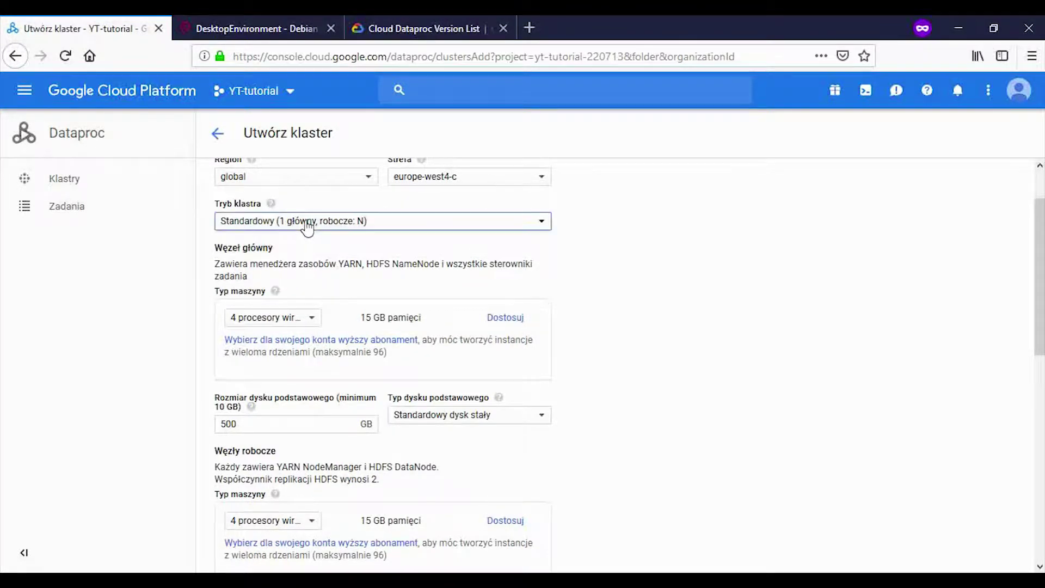
Step: Give the master node a 2-vCPU machine type and a 10 GB boot disk
{"action": "left_click", "coordinate": [305, 317]}
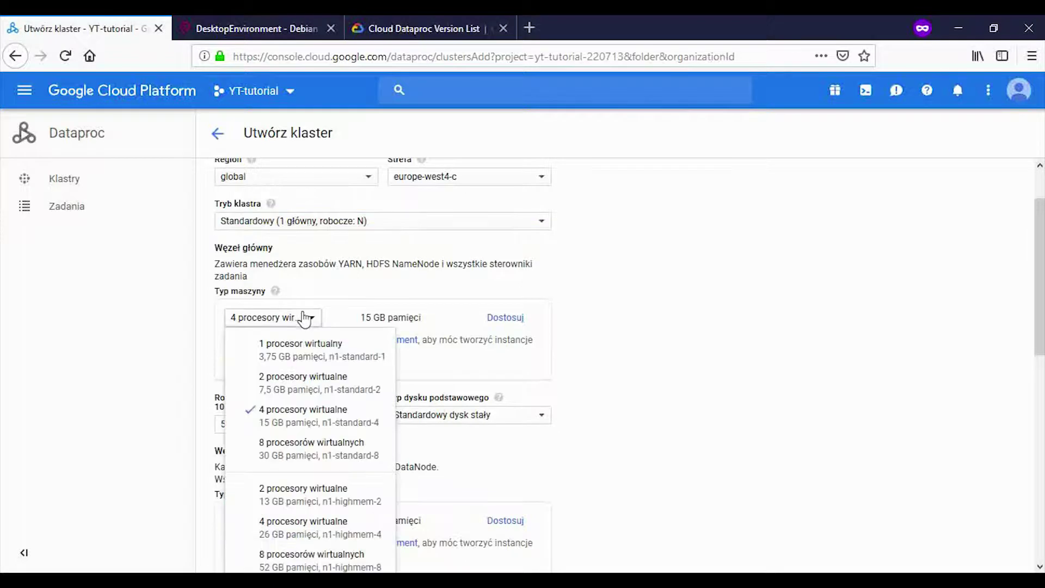
{"action": "left_click", "coordinate": [298, 383]}
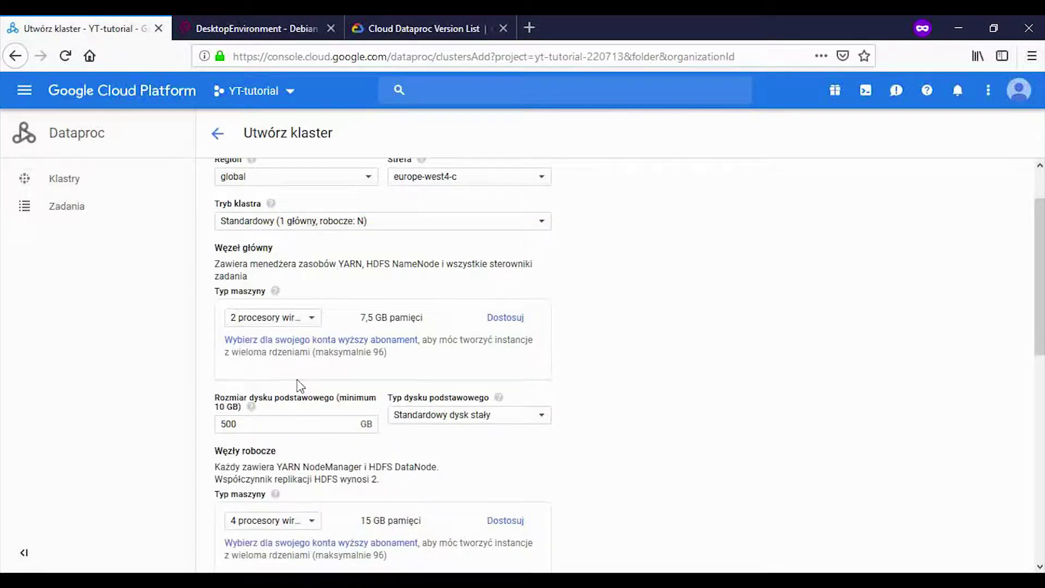
{"action": "left_click_drag", "start_coordinate": [298, 422], "coordinate": [170, 427]}
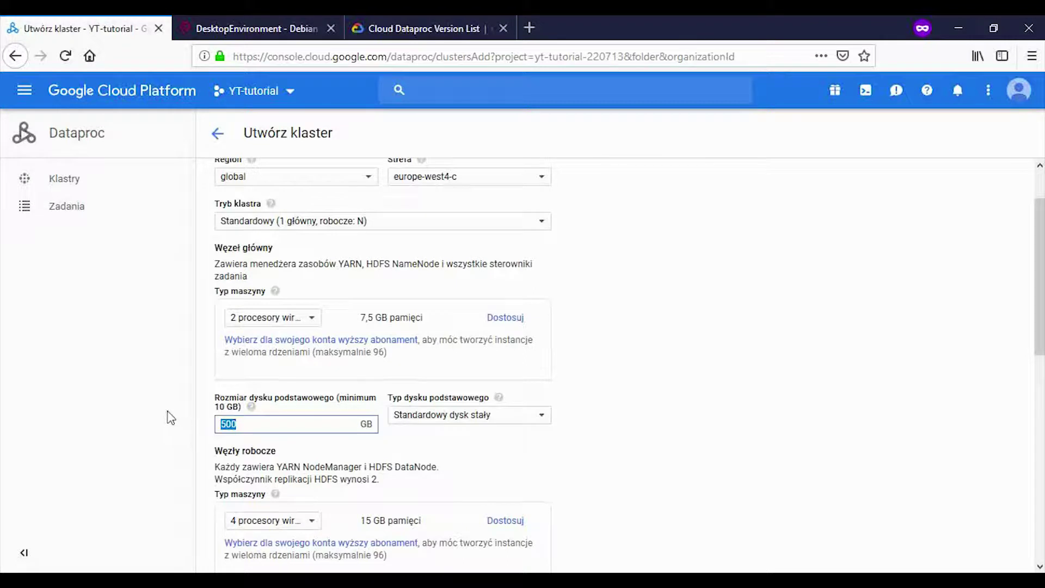
{"action": "type", "text": "1"}
{"action": "scroll", "coordinate": [352, 387], "scroll_direction": "down", "scroll_amount": 2}
Step: Give the worker nodes a 2-vCPU machine type and a 10 GB boot disk
{"action": "left_click", "coordinate": [287, 460]}
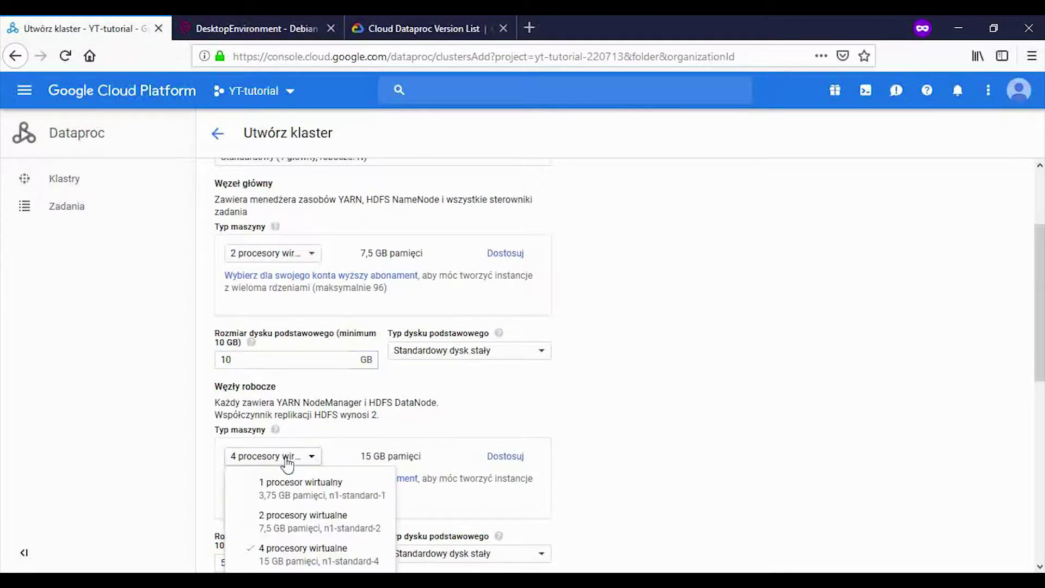
{"action": "left_click", "coordinate": [324, 524]}
{"action": "scroll", "coordinate": [656, 407], "scroll_direction": "down", "scroll_amount": 5}
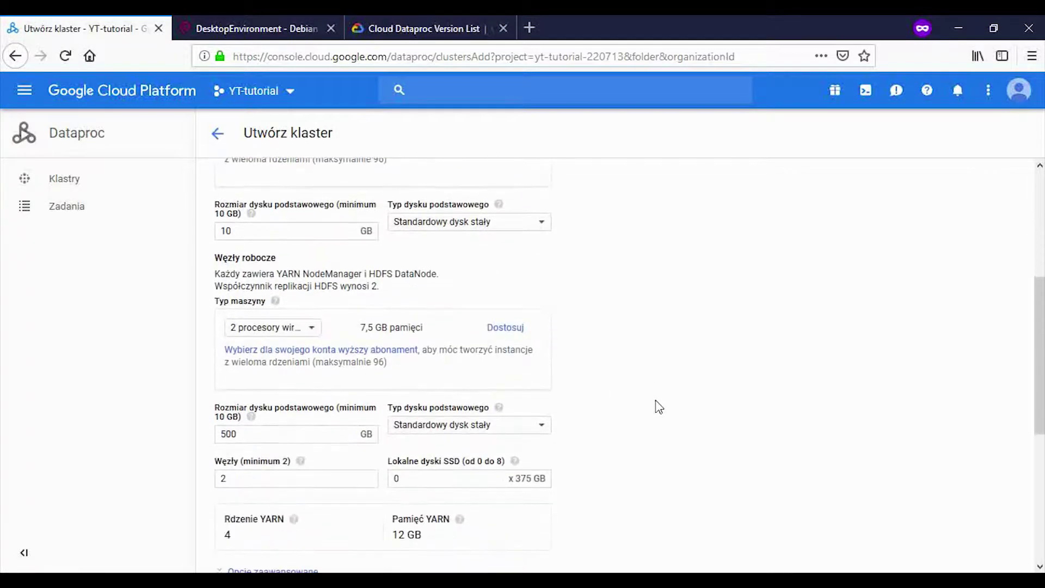
{"action": "left_click_drag", "start_coordinate": [272, 373], "coordinate": [159, 373]}
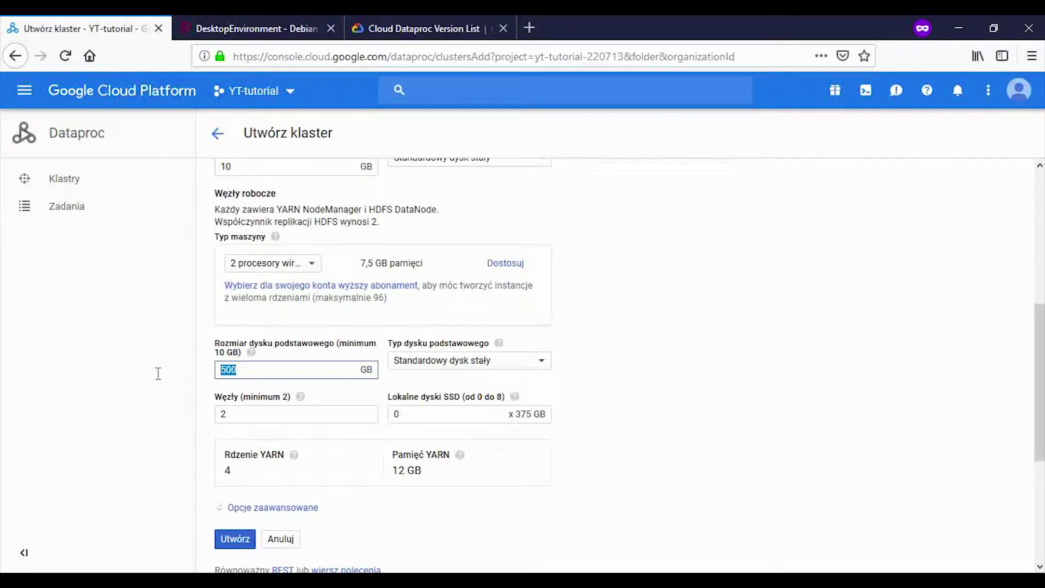
{"action": "type", "text": "10"}
{"action": "left_click", "coordinate": [671, 370]}
Step: Expand Opcje zaawansowane and highlight the image setting
{"action": "scroll", "coordinate": [668, 373], "scroll_direction": "down", "scroll_amount": 2}
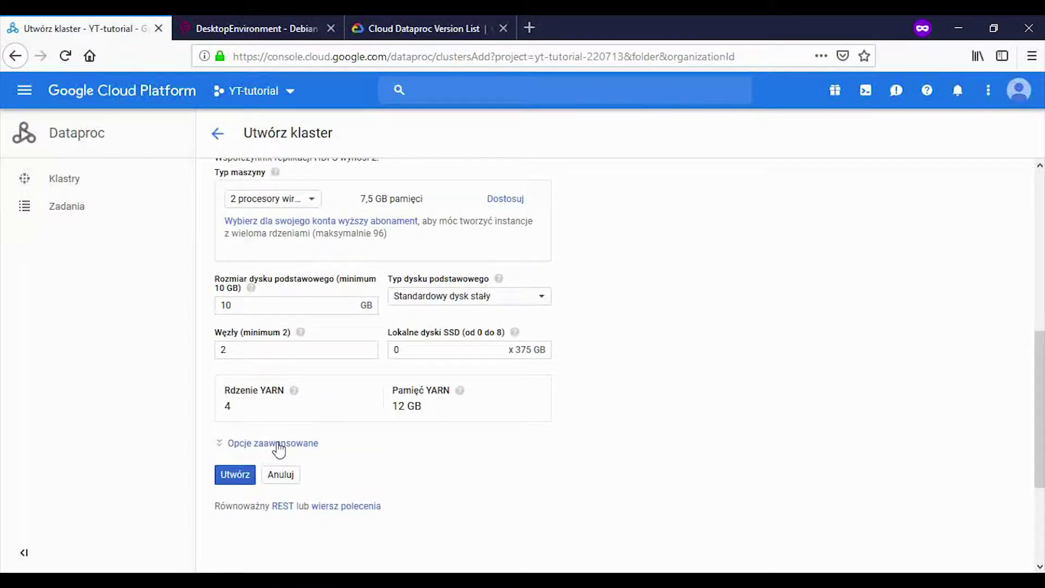
{"action": "left_click", "coordinate": [276, 445]}
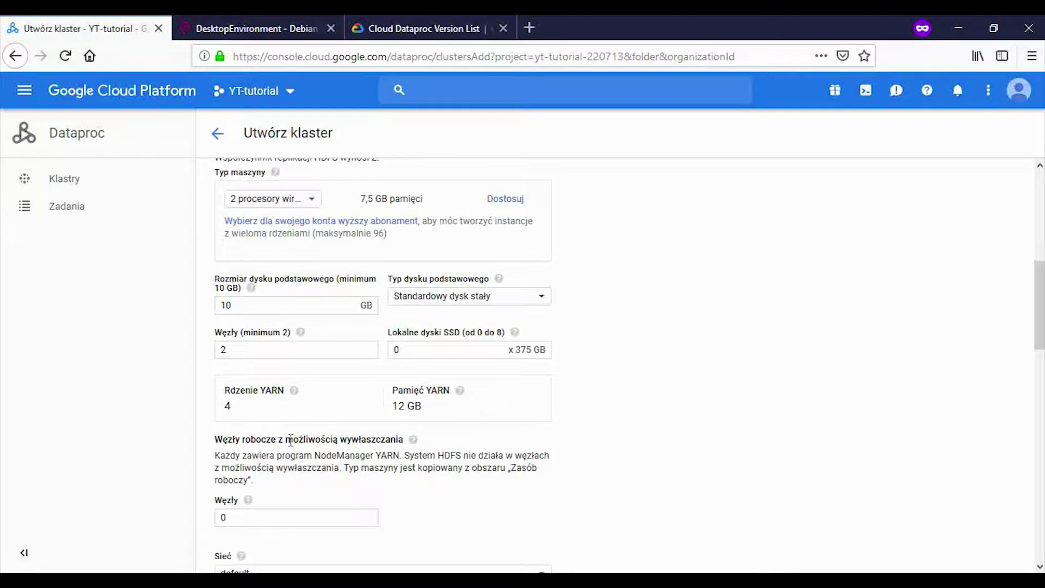
{"action": "scroll", "coordinate": [303, 420], "scroll_direction": "down", "scroll_amount": 5}
{"action": "scroll", "coordinate": [308, 400], "scroll_direction": "down", "scroll_amount": 1}
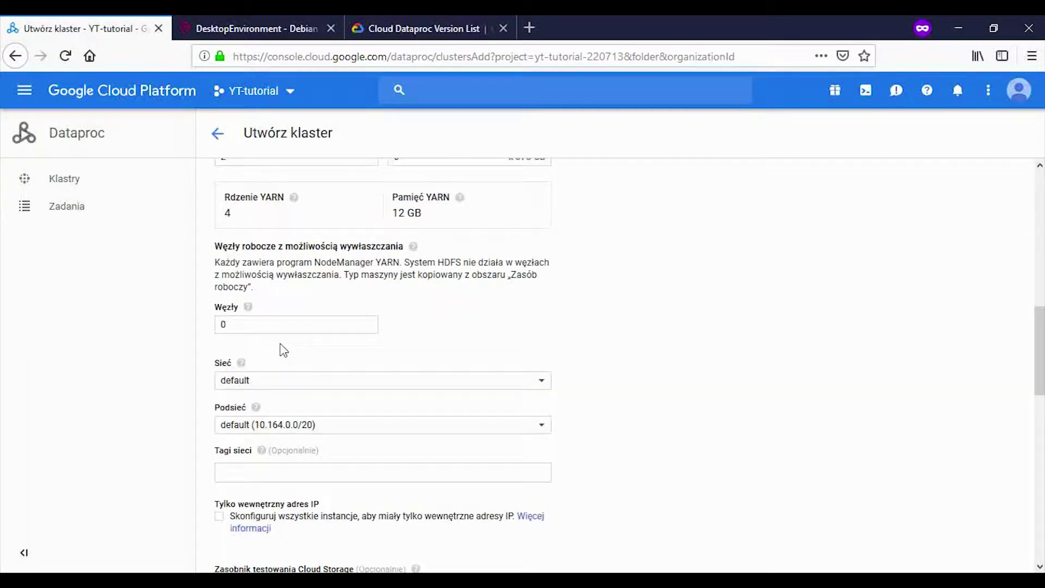
{"action": "scroll", "coordinate": [289, 344], "scroll_direction": "down", "scroll_amount": 8}
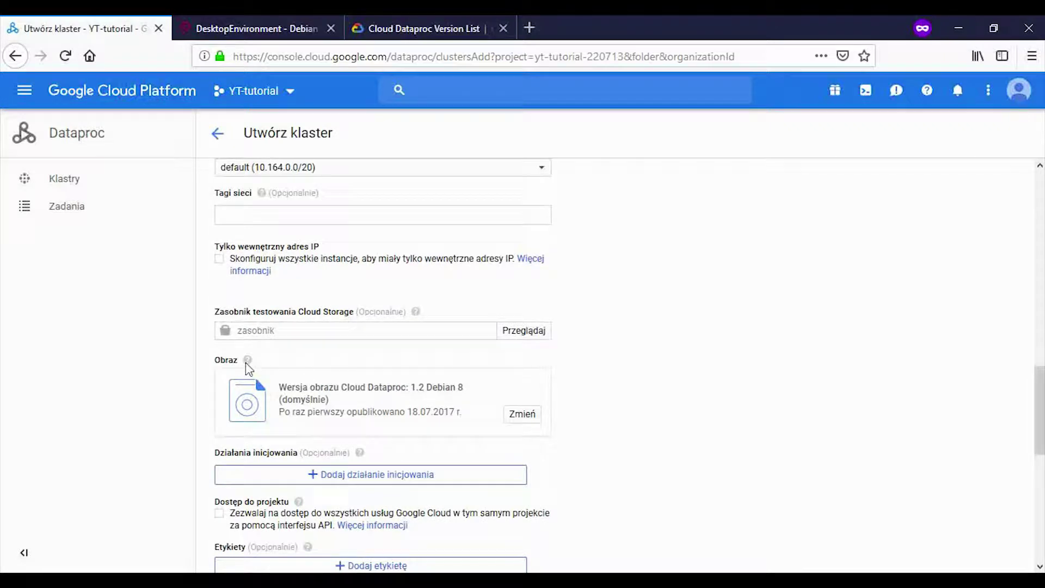
{"action": "left_click_drag", "start_coordinate": [214, 360], "coordinate": [242, 363]}
Step: Open the image version choices, then switch to the Cloud Dataproc Version List documentation
{"action": "left_click", "coordinate": [532, 421]}
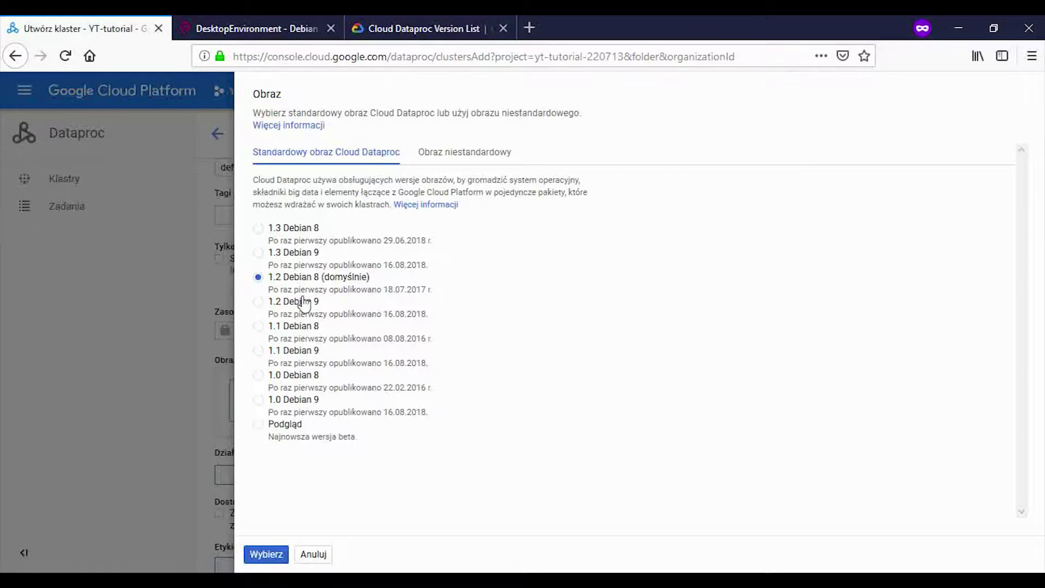
{"action": "left_click", "coordinate": [421, 33]}
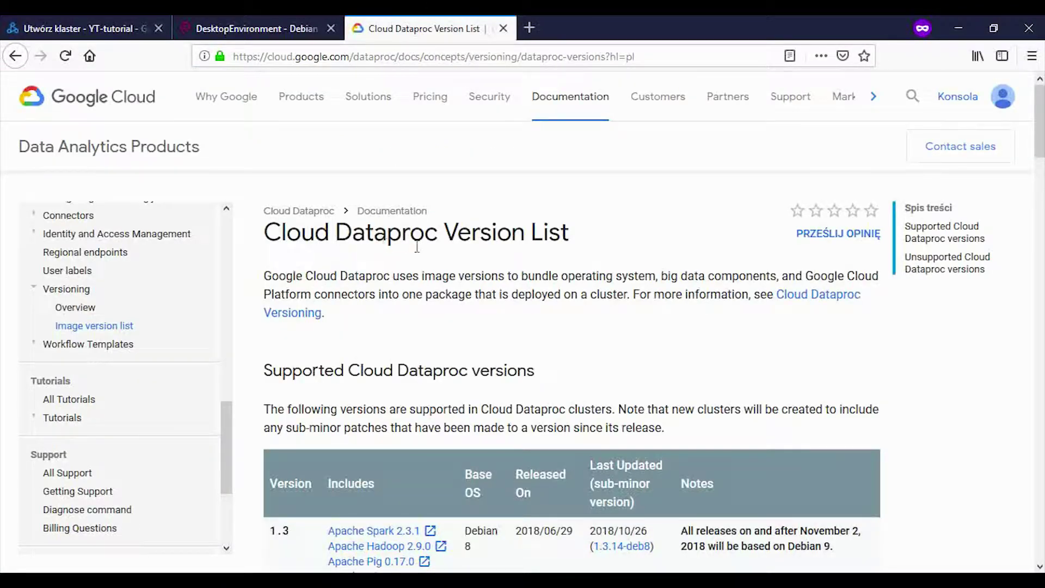
Step: Find version 1.2 in the table: Debian 8, Spark 2.2.1, Hadoop 2.8.4, default for new clusters
{"action": "scroll", "coordinate": [491, 301], "scroll_direction": "down", "scroll_amount": 7}
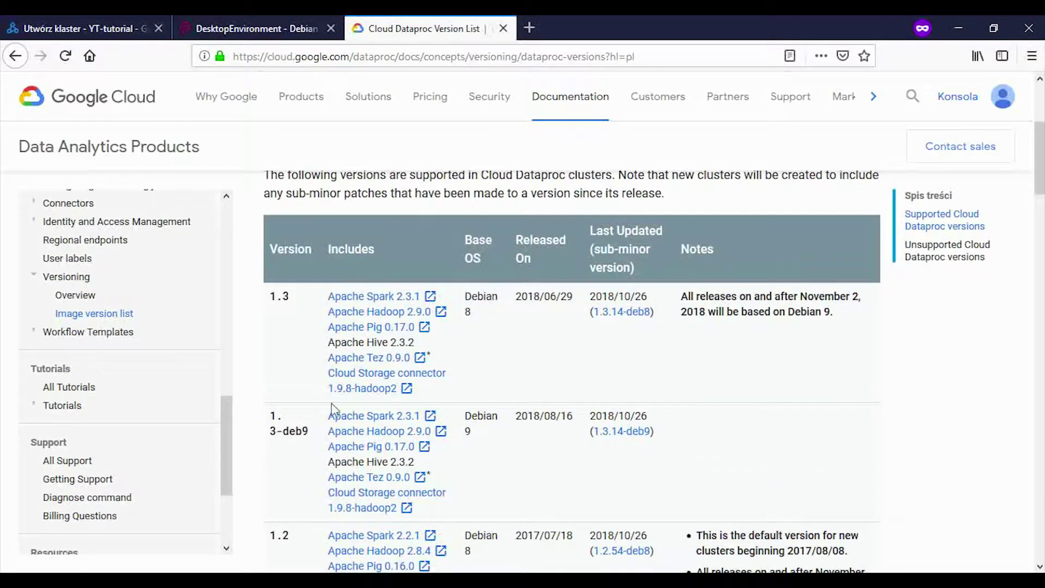
{"action": "double_click", "coordinate": [278, 381]}
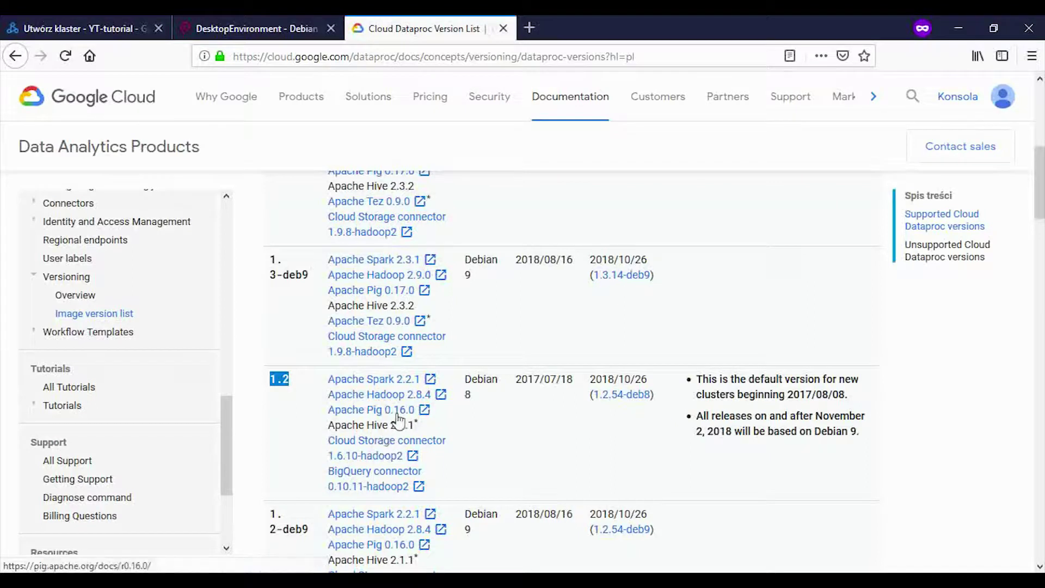
{"action": "left_click", "coordinate": [300, 385]}
{"action": "scroll", "coordinate": [367, 416], "scroll_direction": "down", "scroll_amount": 1}
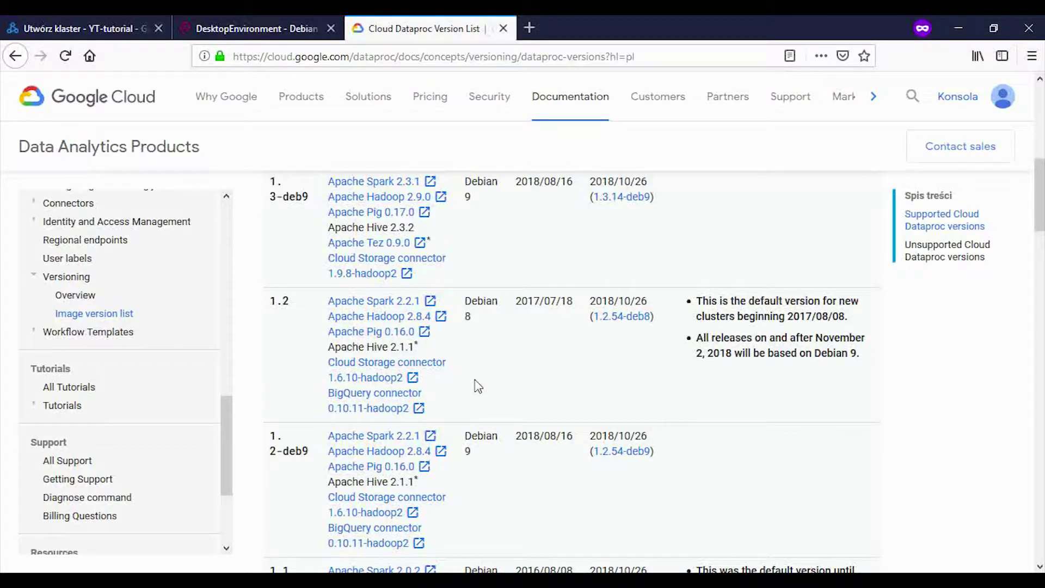
{"action": "scroll", "coordinate": [477, 388], "scroll_direction": "up", "scroll_amount": 1}
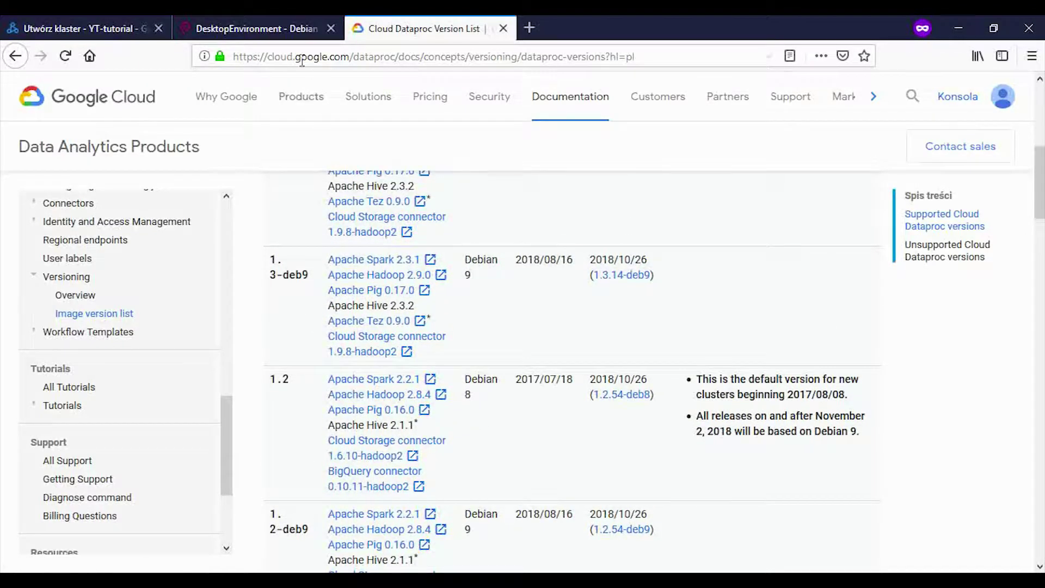
{"action": "left_click", "coordinate": [251, 33]}
Step: Keep the default 1.2 Debian 8 image and create cluster-1898
{"action": "left_click", "coordinate": [113, 27]}
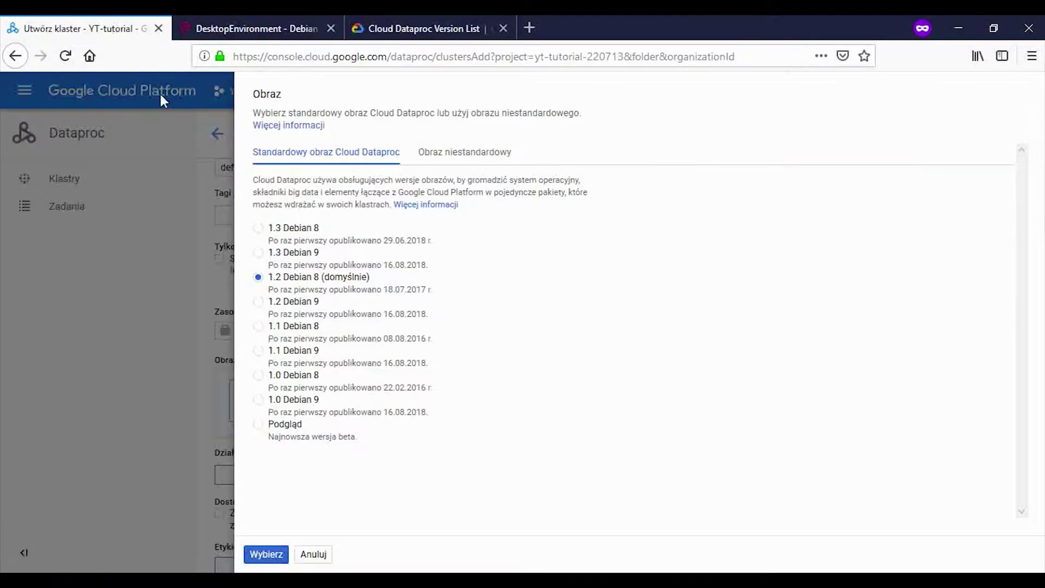
{"action": "left_click", "coordinate": [265, 555]}
{"action": "scroll", "coordinate": [279, 417], "scroll_direction": "down", "scroll_amount": 7}
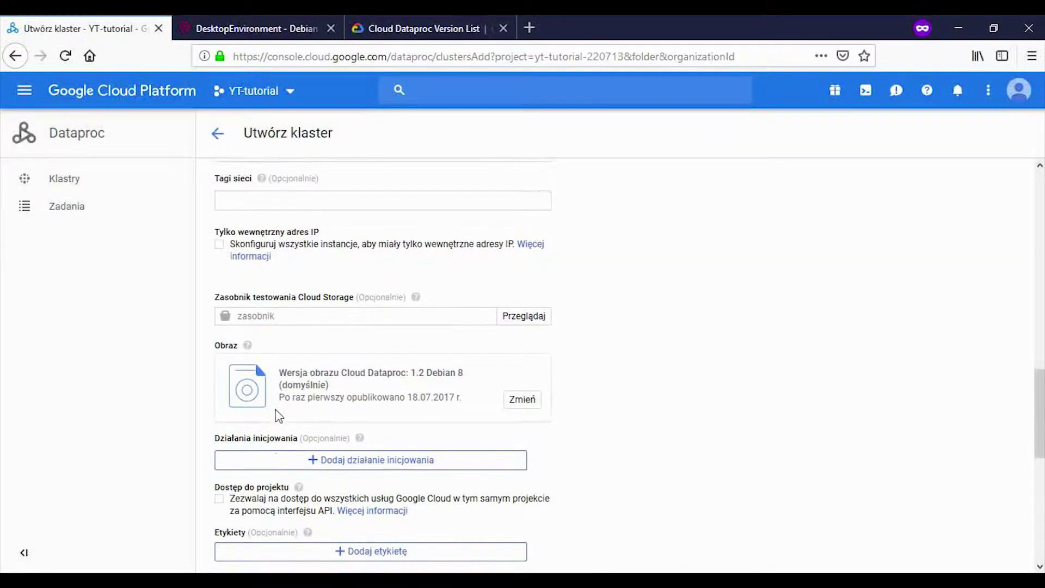
{"action": "left_click", "coordinate": [234, 365]}
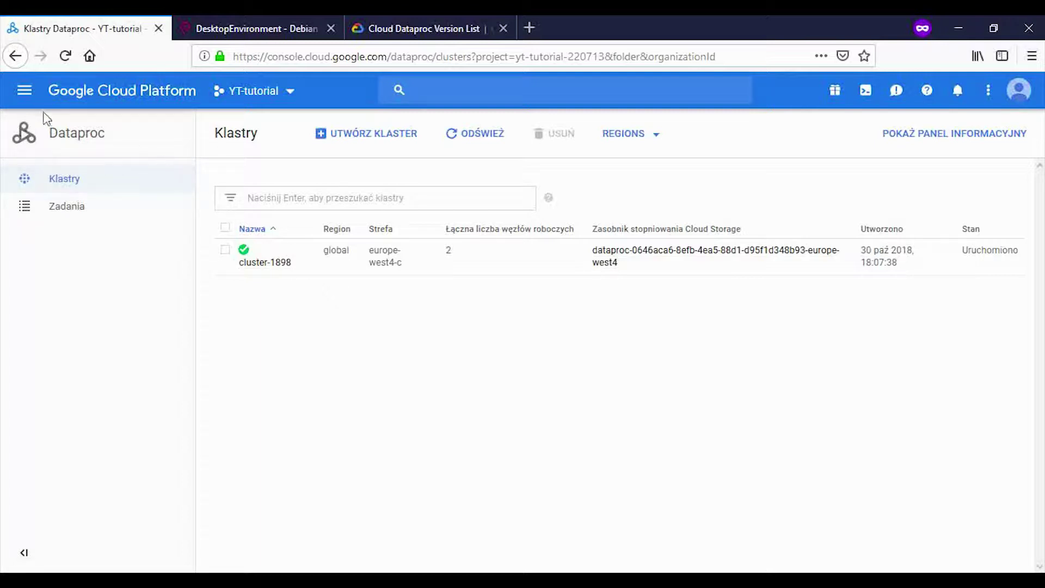
Step: Go to Compute Engine's VM instances list showing cluster-1898-m, -w-0 and -w-1
{"action": "left_click", "coordinate": [29, 104]}
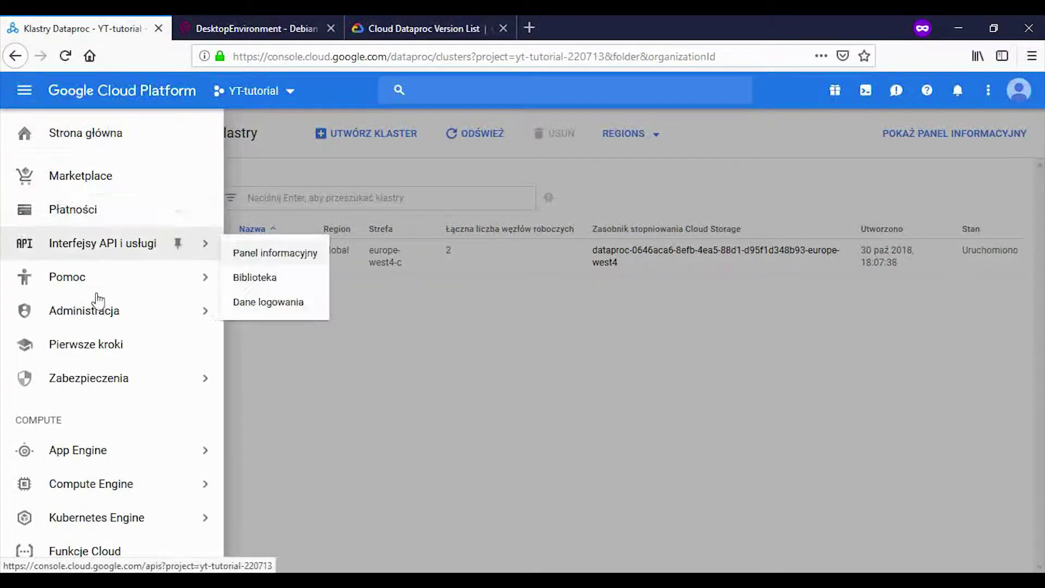
{"action": "mouse_move", "coordinate": [132, 455]}
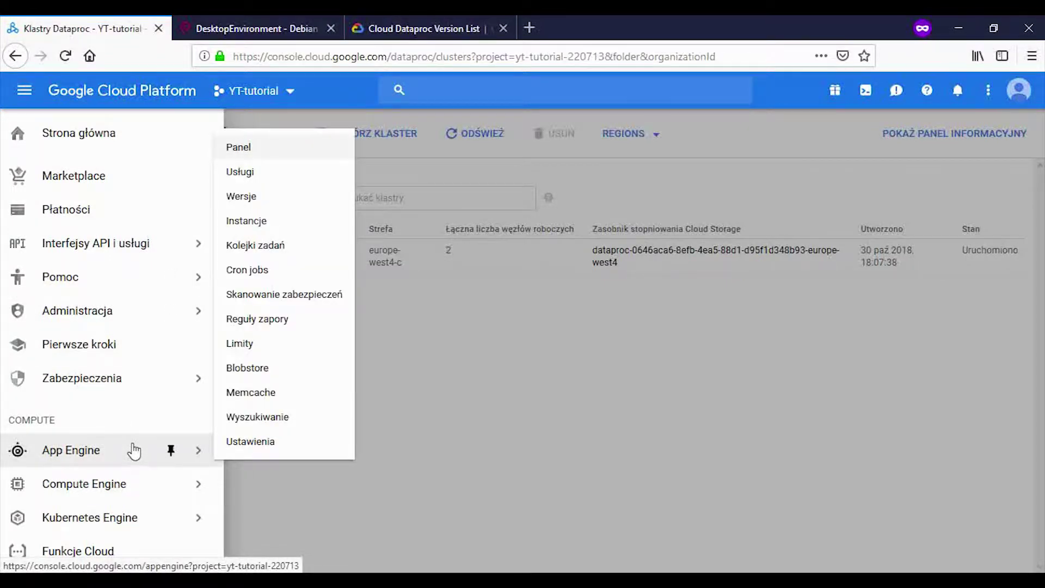
{"action": "mouse_move", "coordinate": [121, 492]}
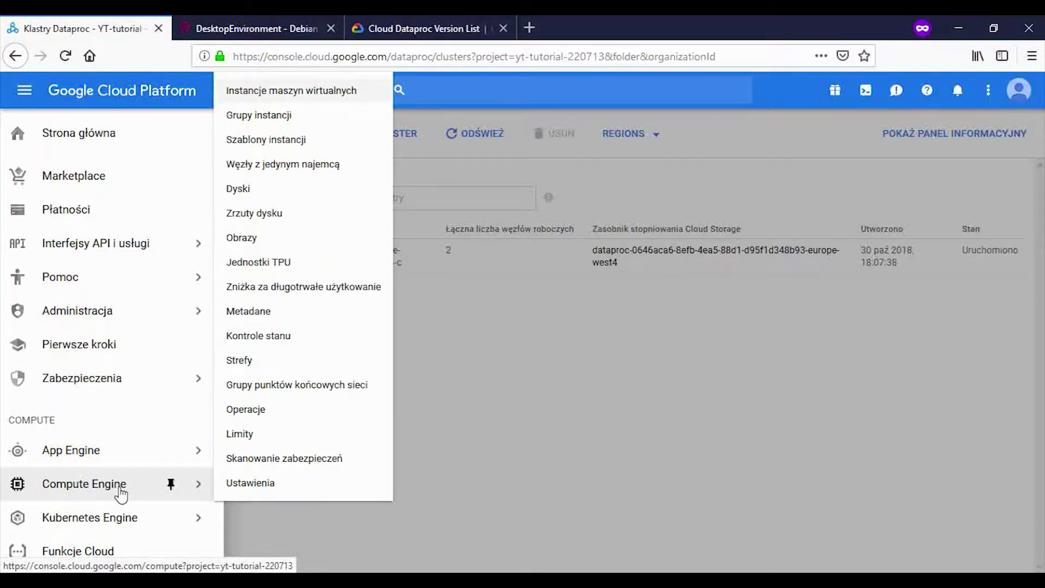
{"action": "left_click", "coordinate": [310, 93]}
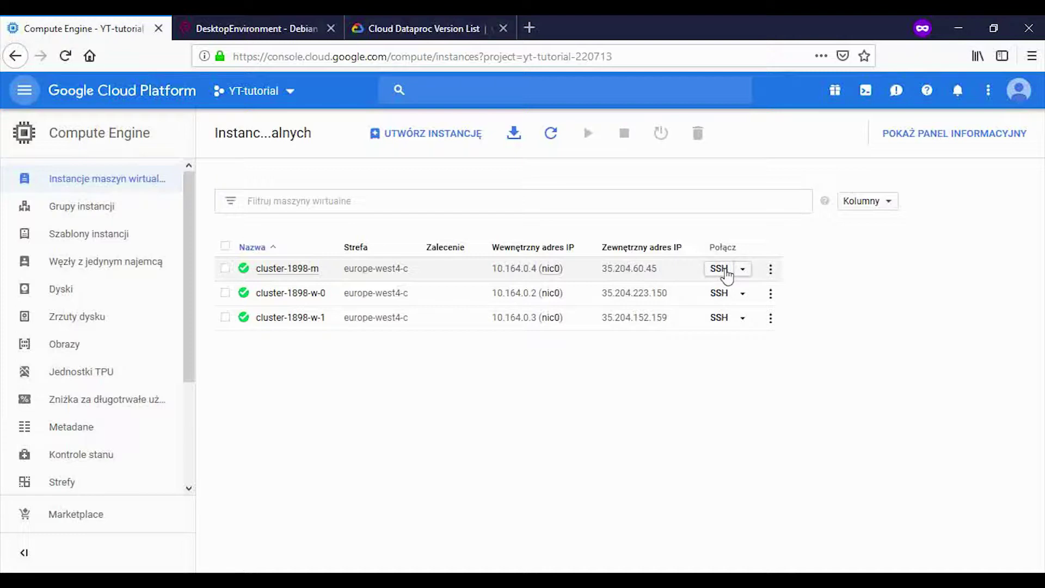
Step: SSH into cluster-1898-m and run sudo apt-get update
{"action": "left_click", "coordinate": [719, 269]}
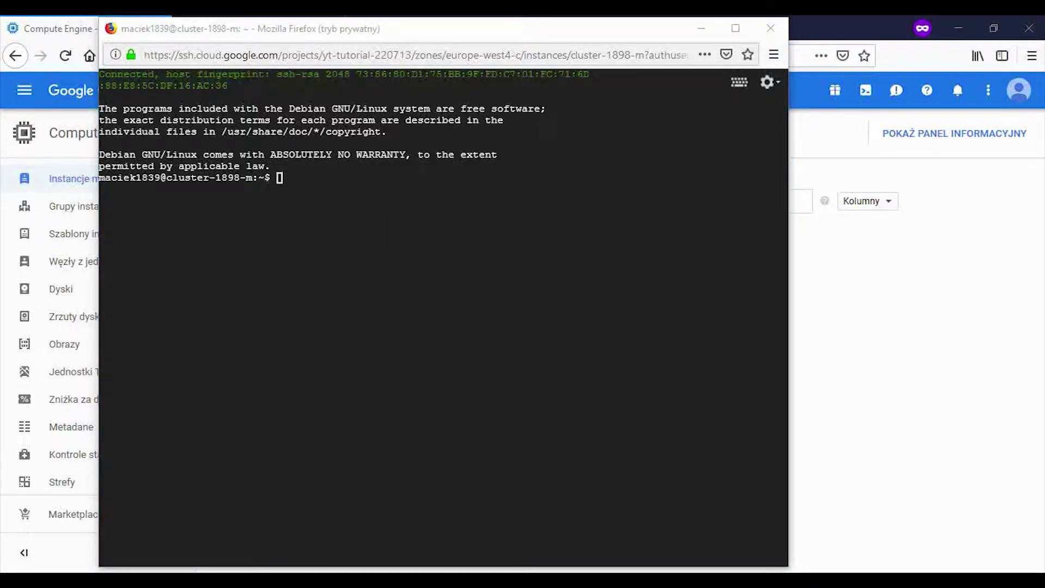
{"action": "left_click", "coordinate": [306, 168]}
{"action": "type", "text": "sudo apt-get update"}
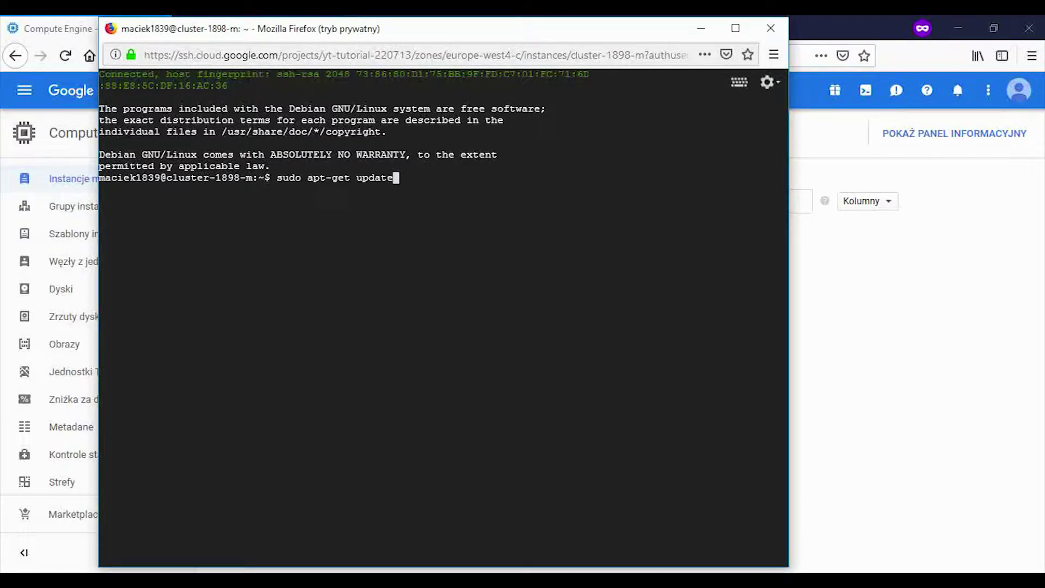
{"action": "key", "text": "Return"}
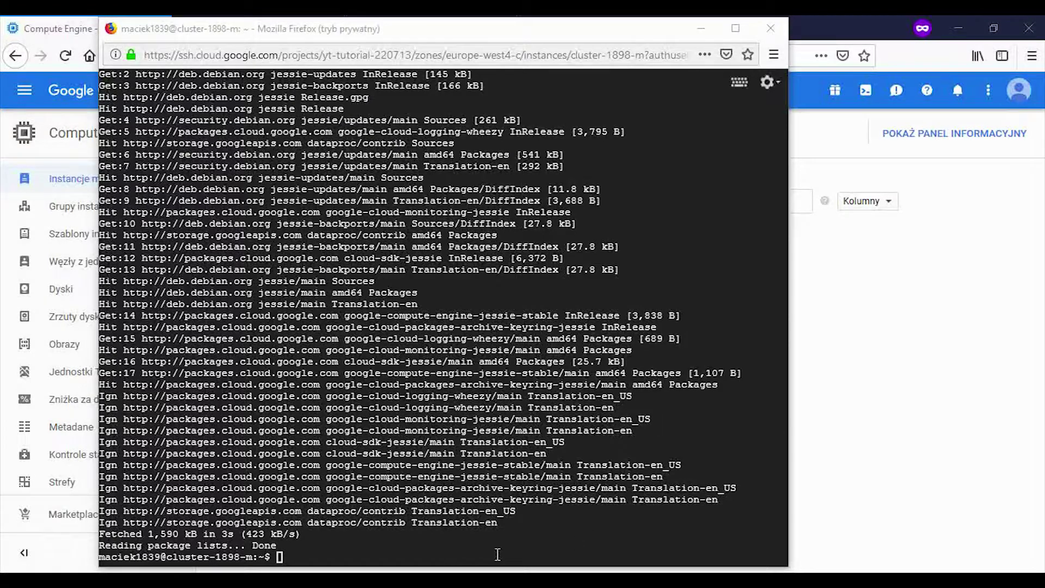
{"action": "left_click", "coordinate": [438, 556]}
Step: Install LXDE with sudo apt-get install lxde, answering y to proceed
{"action": "type", "text": "apt-get install lxde"}
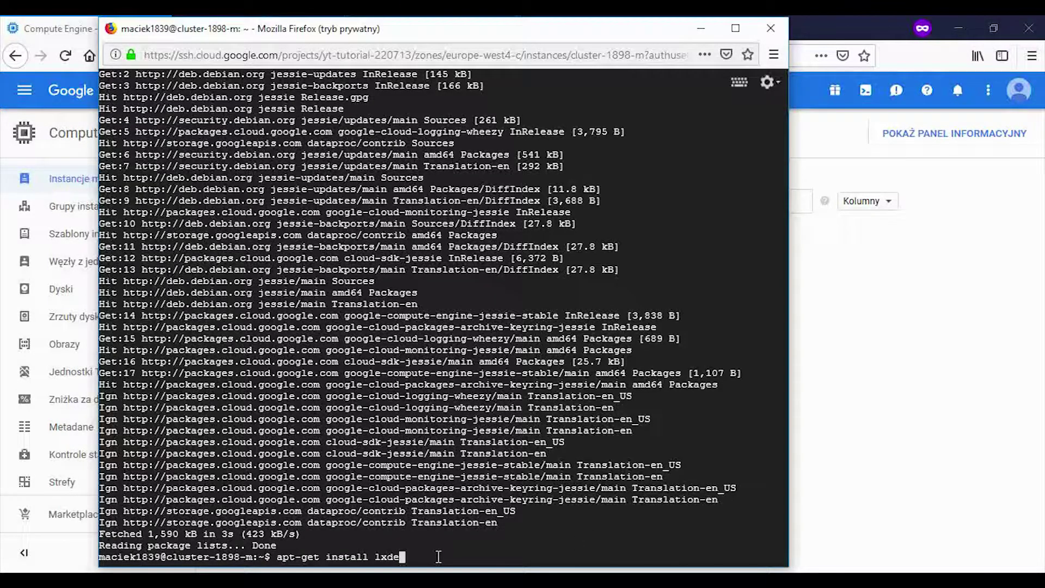
{"action": "key", "text": "Return"}
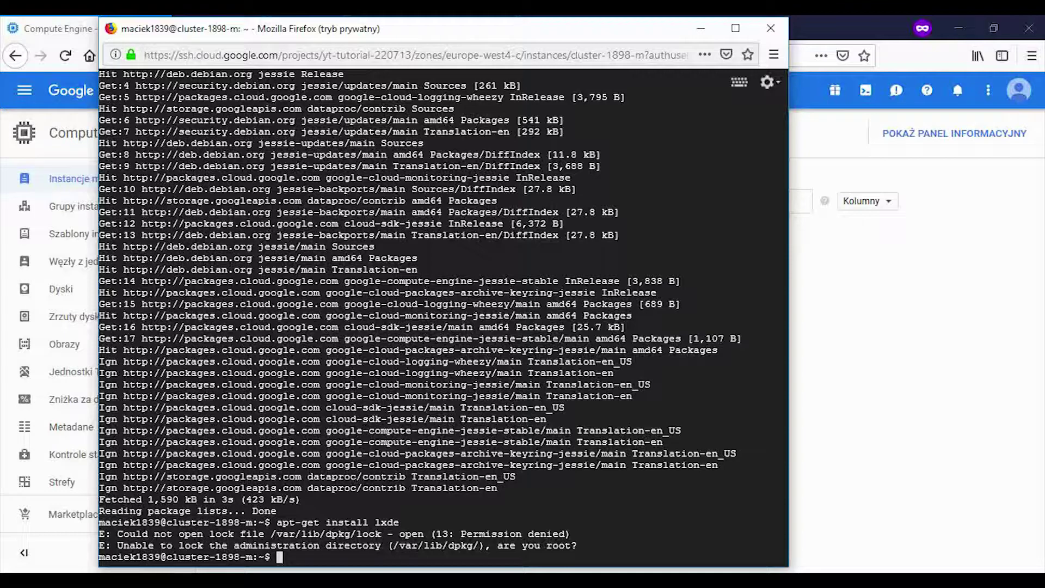
{"action": "type", "text": "sudo apt-get install lxde"}
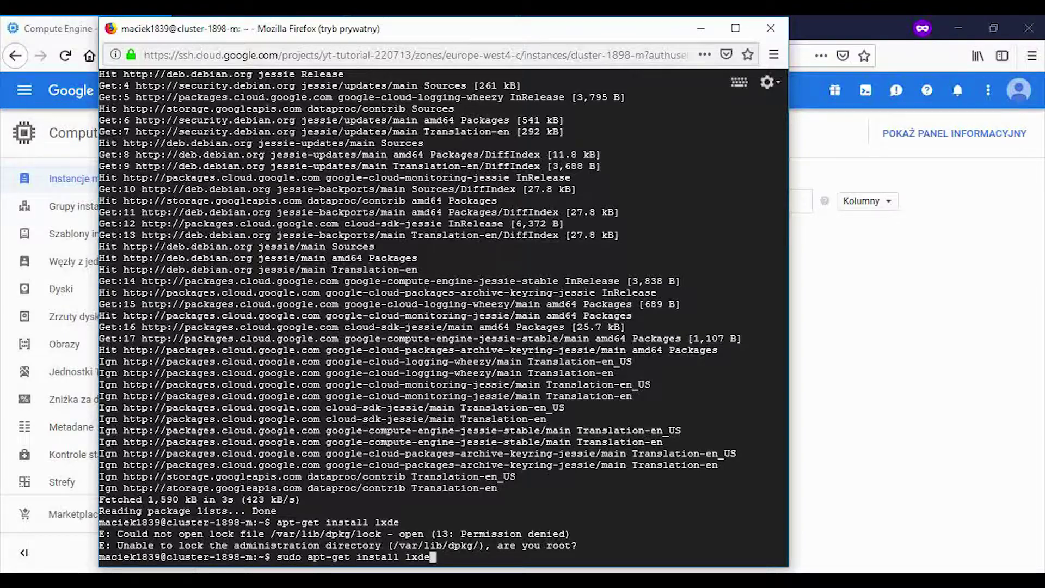
{"action": "key", "text": "Return"}
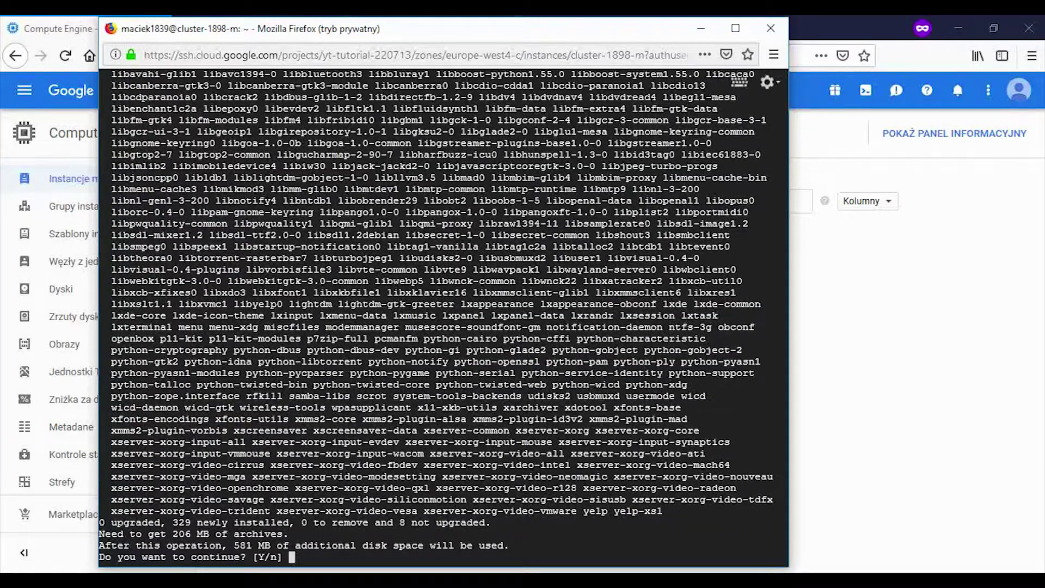
{"action": "type", "text": "y"}
{"action": "key", "text": "Return"}
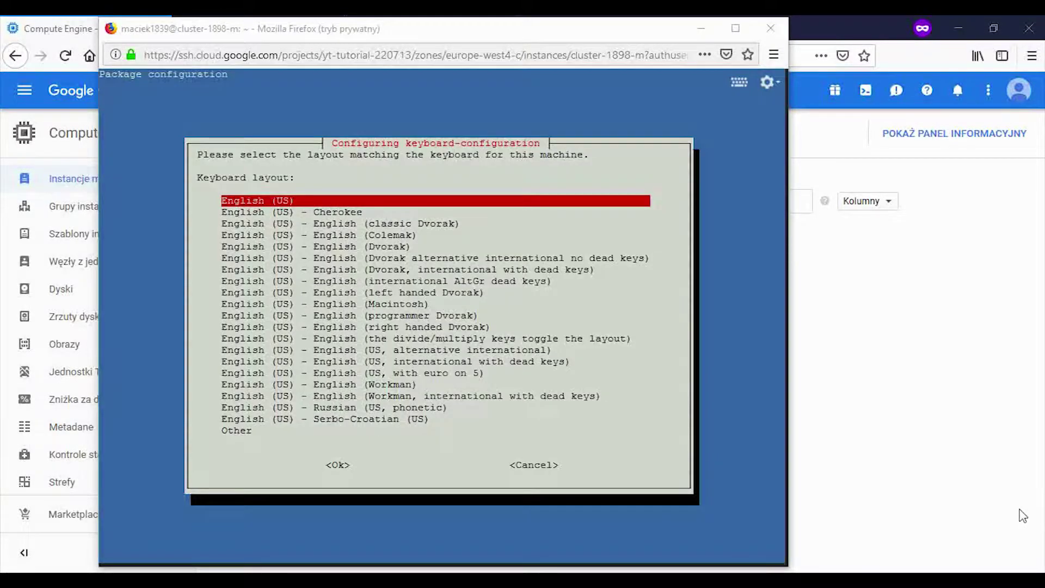
Step: Accept the English (US) keyboard layout and the netdev group prompt to finish installing
{"action": "left_click", "coordinate": [336, 466]}
{"action": "key", "text": "Return"}
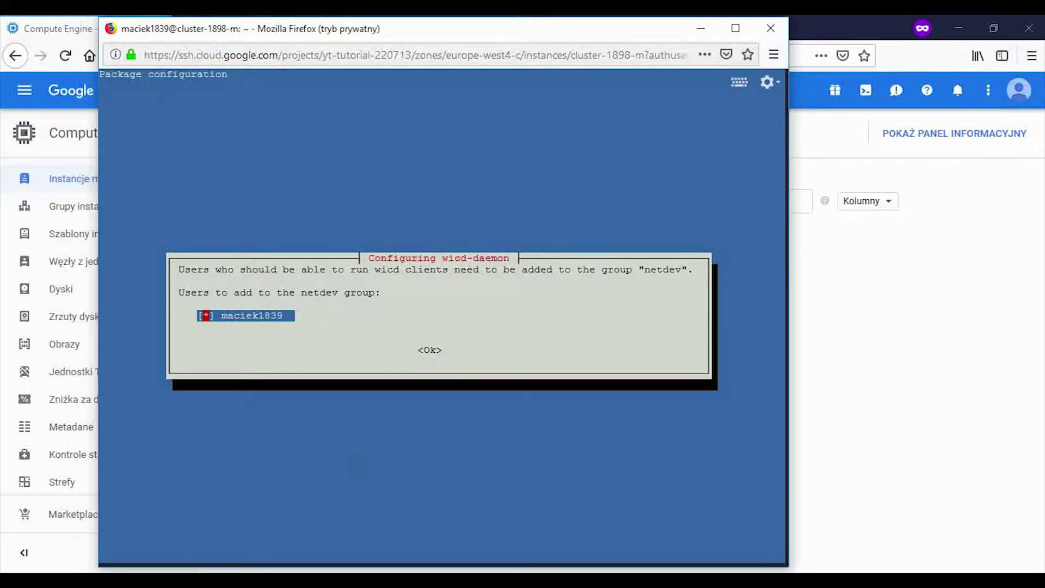
{"action": "key", "text": "Return"}
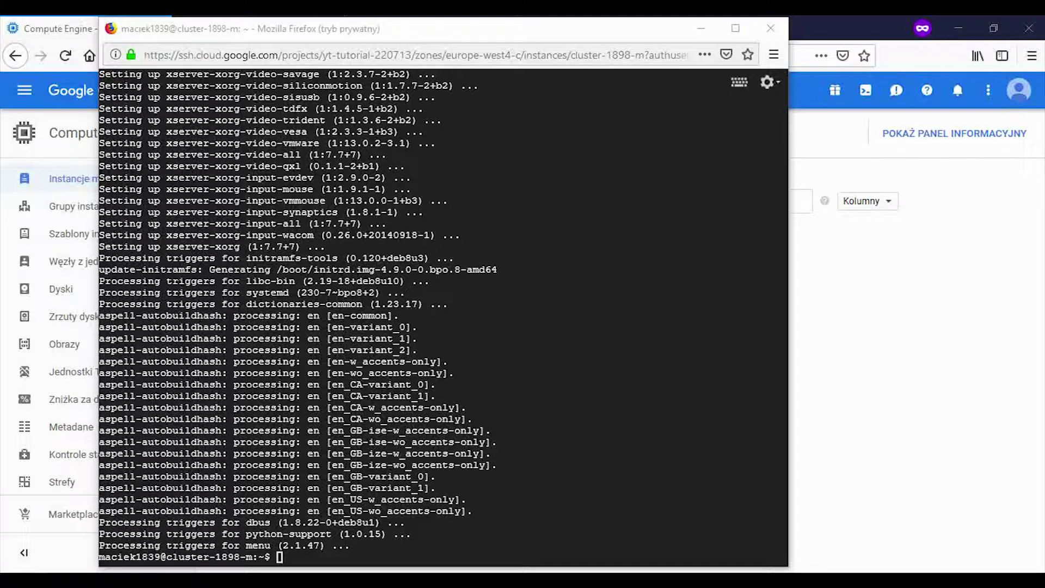
Step: Install TightVNC server in the SSH terminal with sudo apt-get install tightvncserver
{"action": "left_click", "coordinate": [361, 563]}
{"action": "type", "text": "sudo apt-get install tightvncserver"}
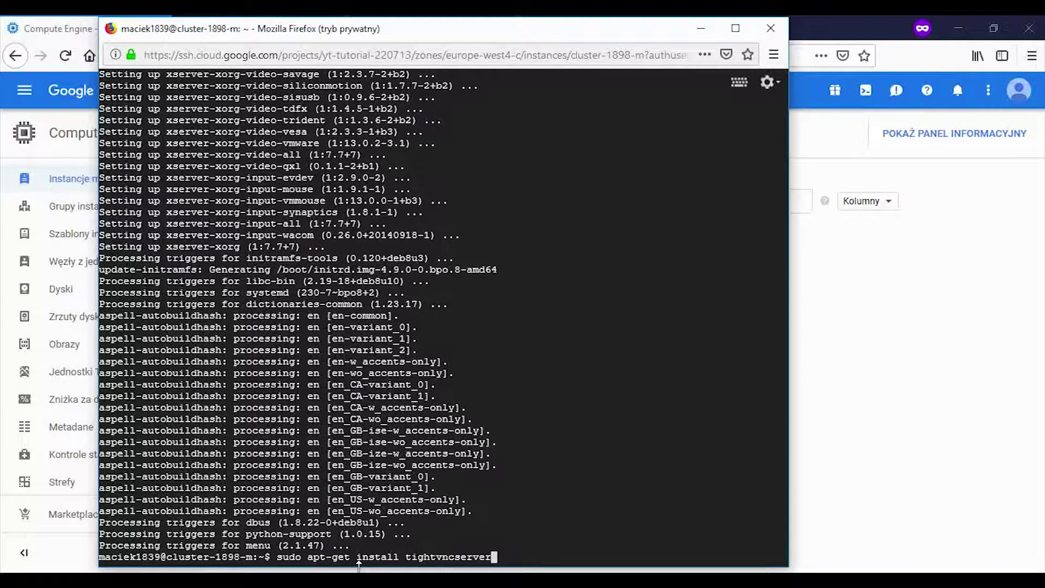
{"action": "key", "text": "Return"}
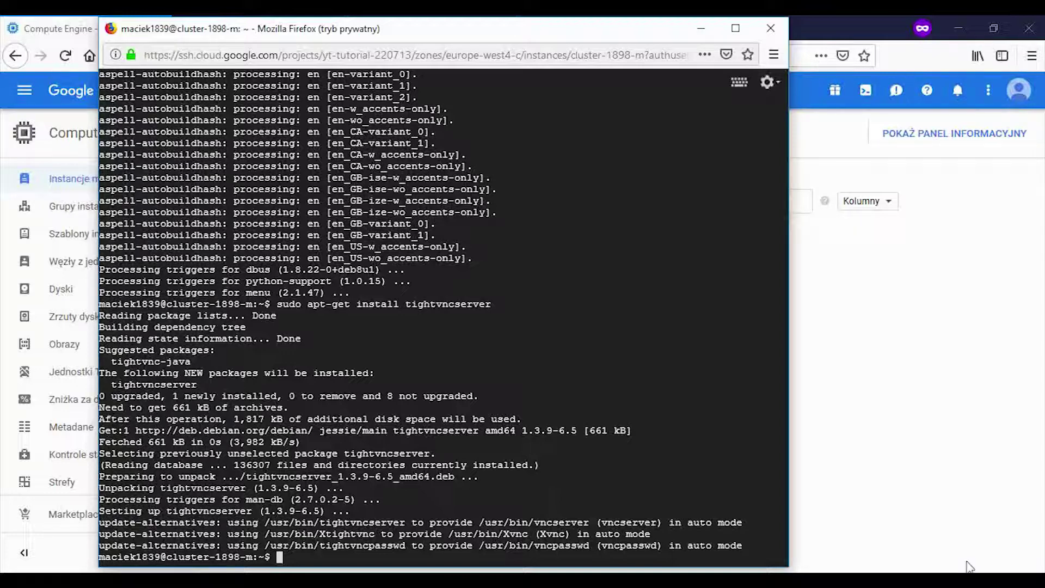
Step: Start vncserver desktop :1 with a verified password and no view-only password
{"action": "type", "text": "vncserver"}
{"action": "key", "text": "Return"}
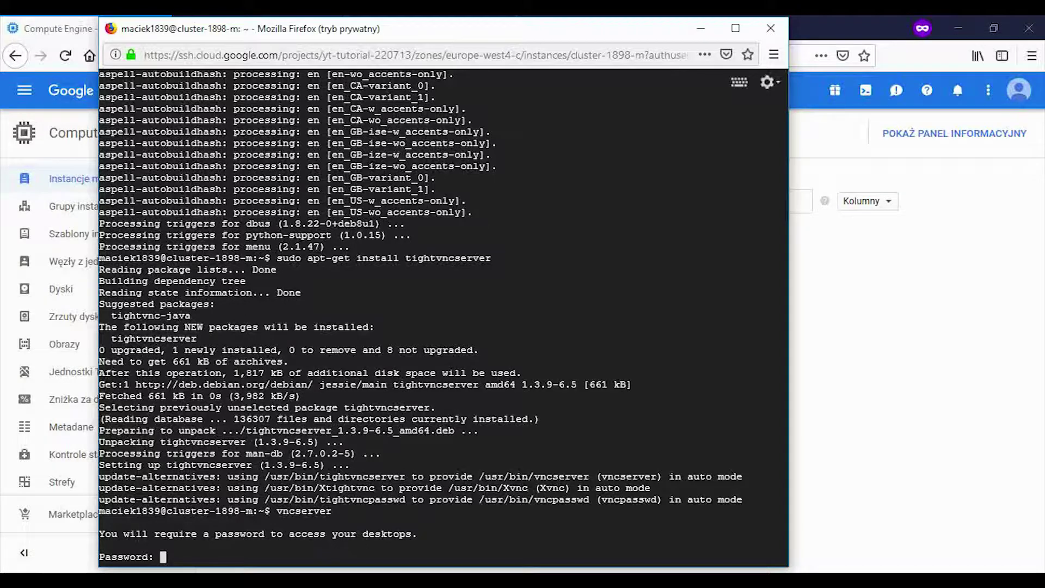
{"action": "key", "text": "Return"}
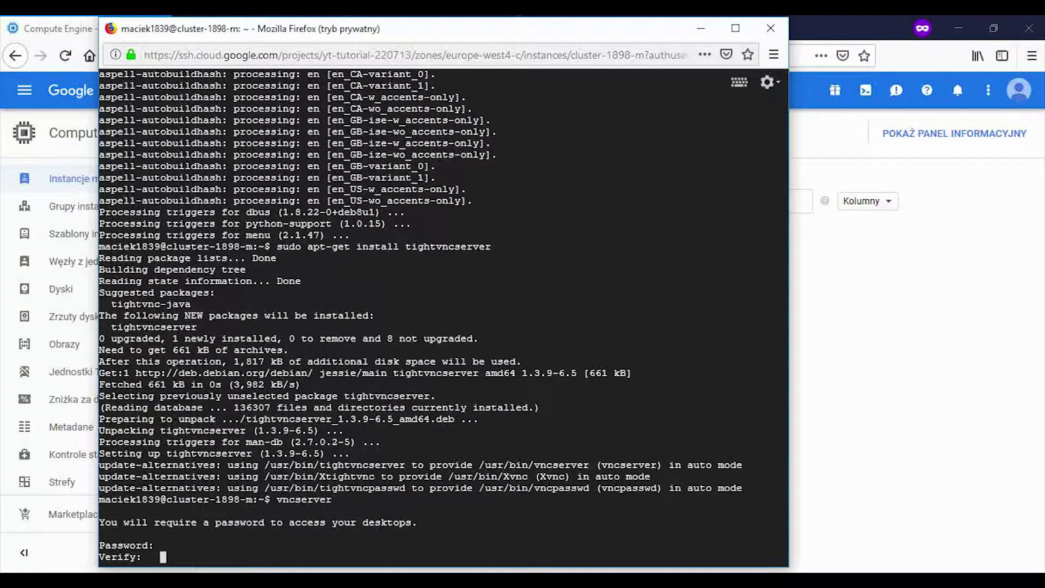
{"action": "key", "text": "Return"}
{"action": "type", "text": "n"}
{"action": "key", "text": "Return"}
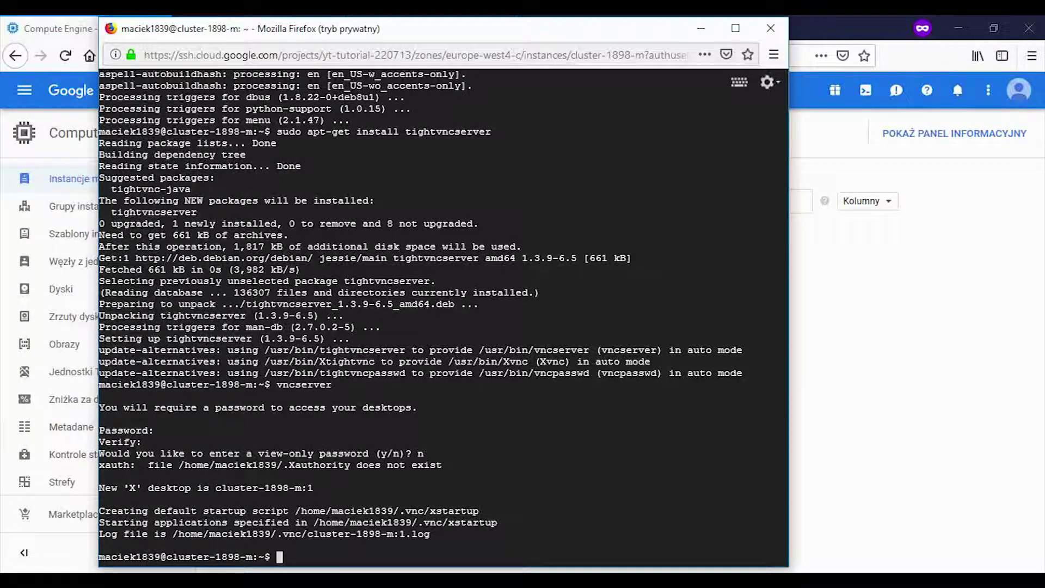
Step: Run nc localhost 5901 and confirm it answers RFB 003.008
{"action": "key", "text": "super"}
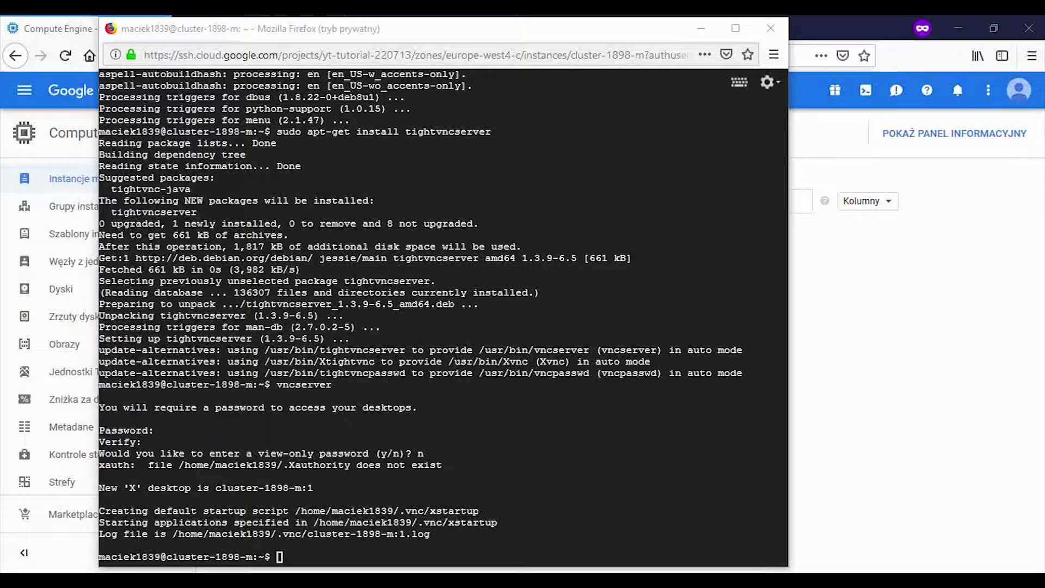
{"action": "left_click", "coordinate": [294, 558]}
{"action": "type", "text": "nc localhost 5901"}
{"action": "key", "text": "Return"}
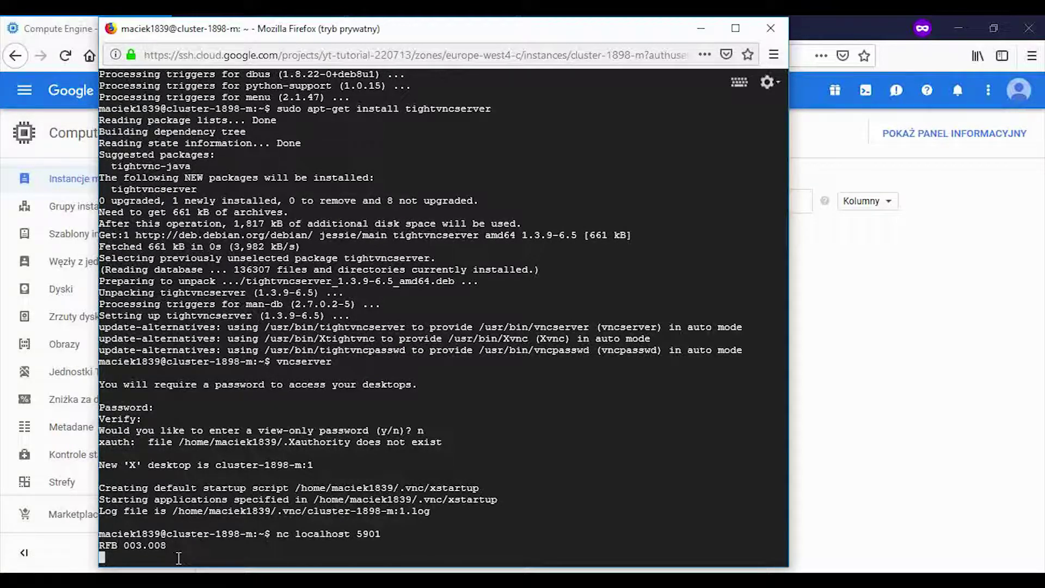
{"action": "mouse_move", "coordinate": [183, 546]}
{"action": "left_mouse_down"}
{"action": "mouse_move", "coordinate": [102, 547]}
{"action": "mouse_move", "coordinate": [167, 546]}
{"action": "left_mouse_up"}
Step: Close the SSH window and open realvnc.com/en/connect/download/viewer/ in a new tab
{"action": "left_click", "coordinate": [857, 340]}
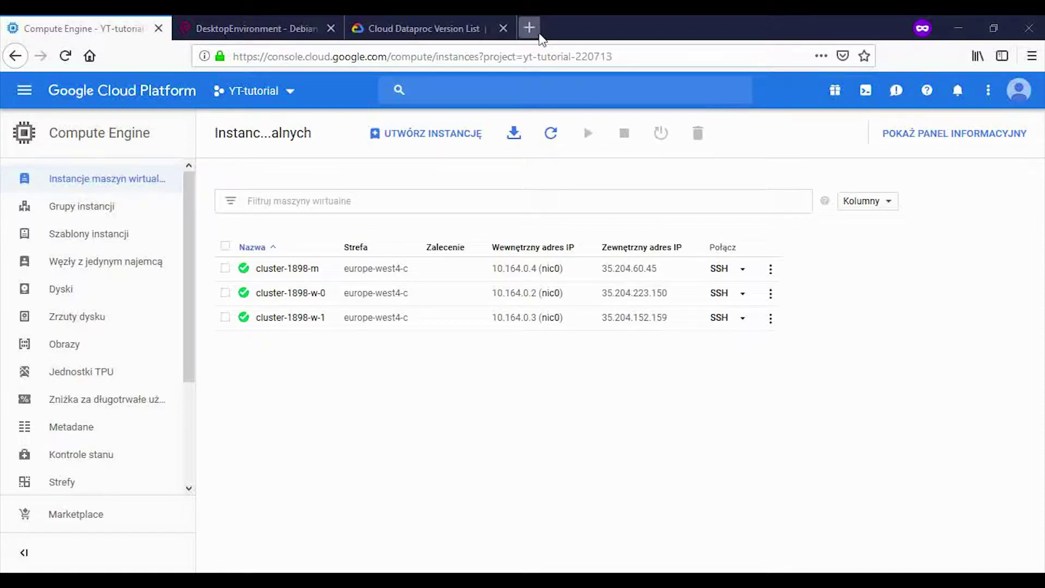
{"action": "left_click", "coordinate": [536, 30]}
{"action": "type", "text": "https://www.realvnc.com/en/connect/download/viewer/"}
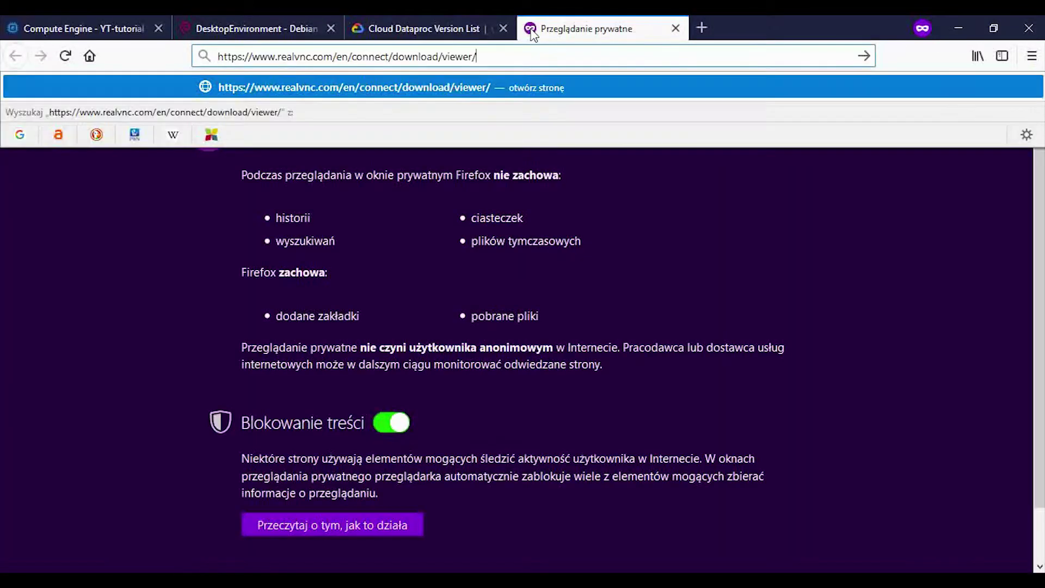
{"action": "key", "text": "Return"}
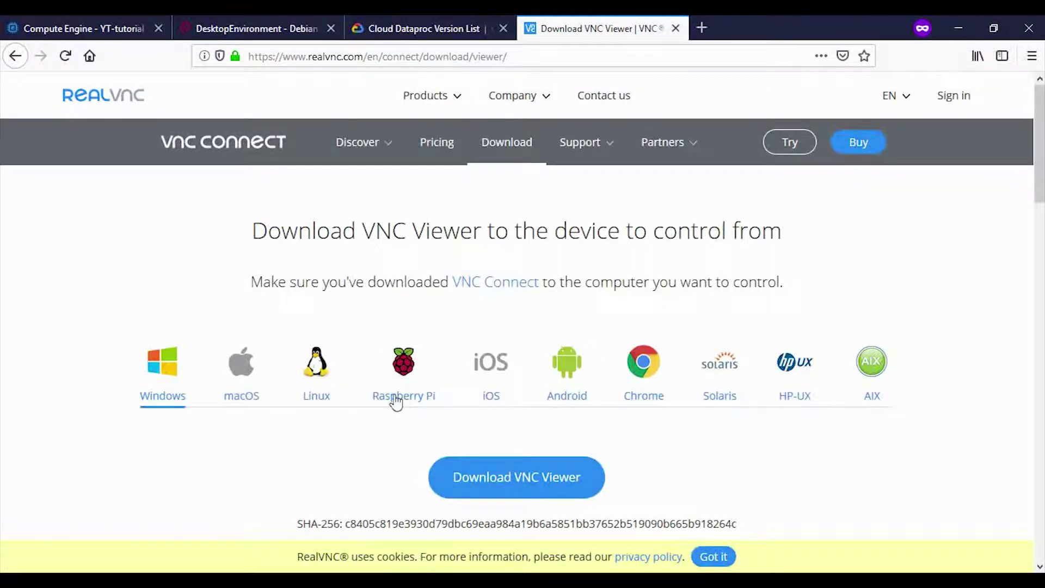
Step: Look over the VNC Viewer download page, then return to the Compute Engine instances tab
{"action": "scroll", "coordinate": [329, 375], "scroll_direction": "down", "scroll_amount": 3}
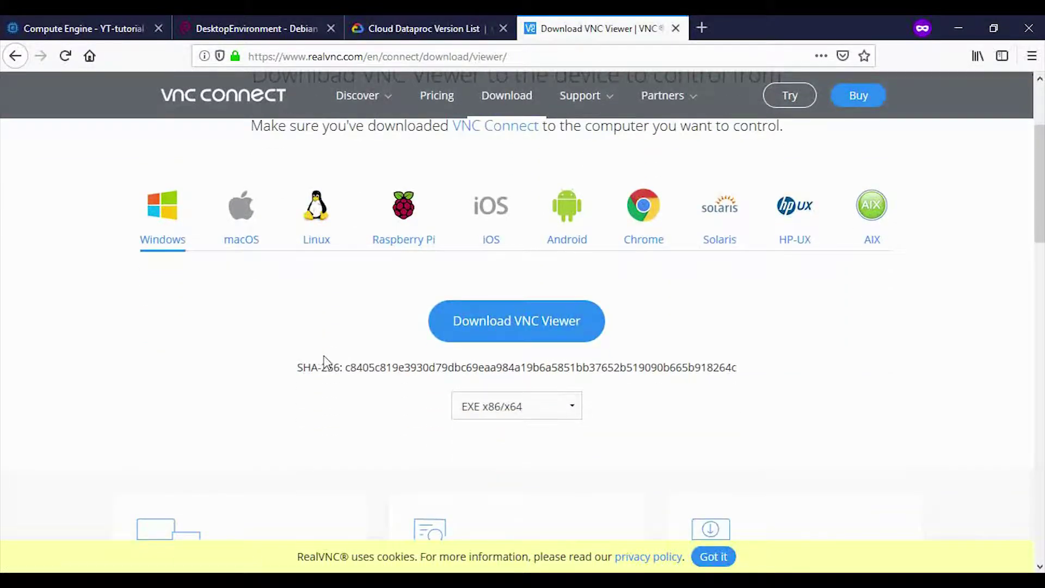
{"action": "scroll", "coordinate": [327, 364], "scroll_direction": "up", "scroll_amount": 2}
{"action": "scroll", "coordinate": [326, 362], "scroll_direction": "up", "scroll_amount": 1}
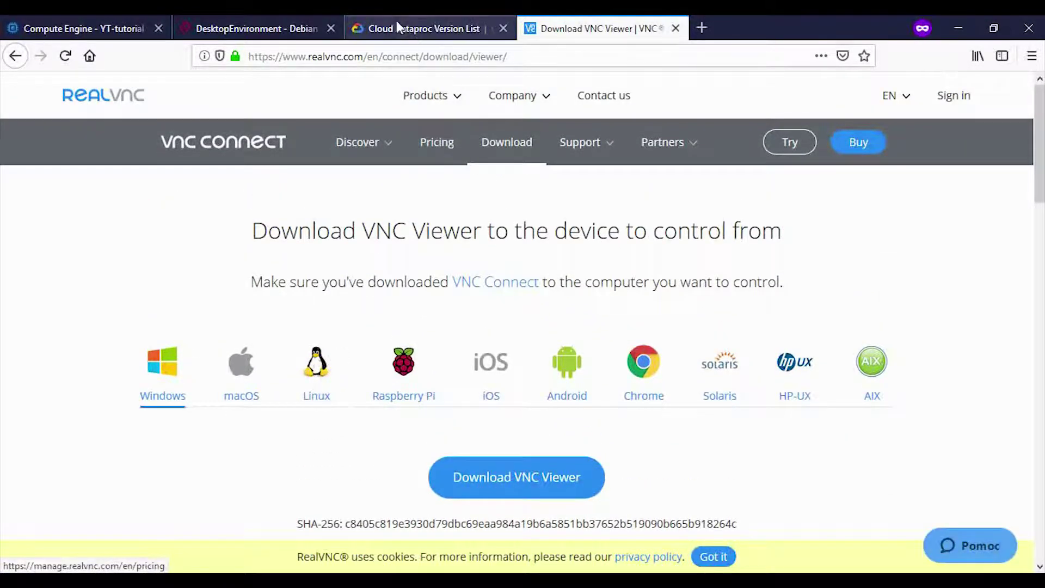
{"action": "left_click", "coordinate": [396, 28]}
{"action": "left_click", "coordinate": [133, 31]}
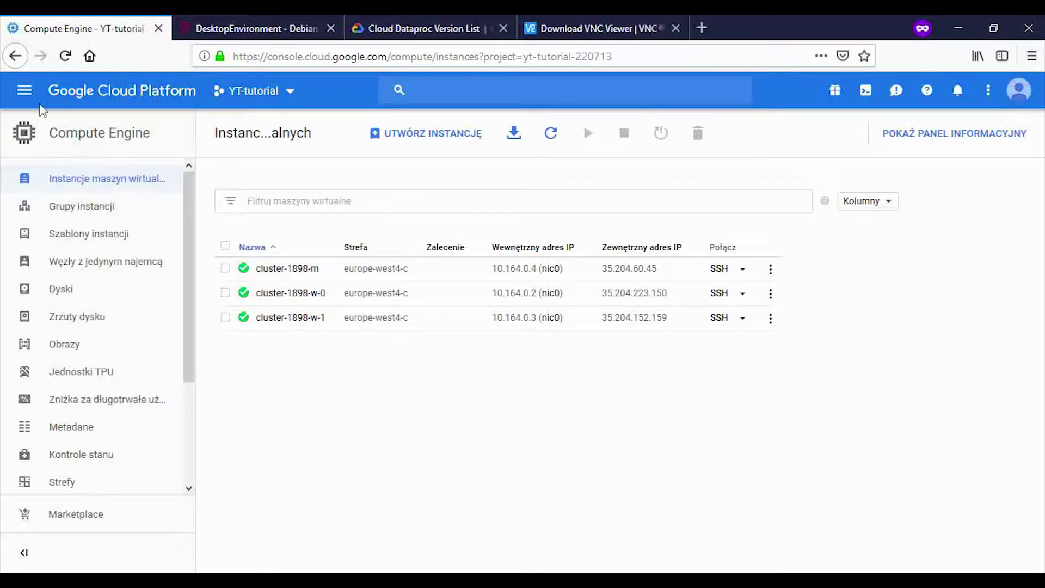
Step: Go through Sieć VPC to 'Reguły zapory sieciowej' and begin a new firewall rule
{"action": "left_click", "coordinate": [25, 93]}
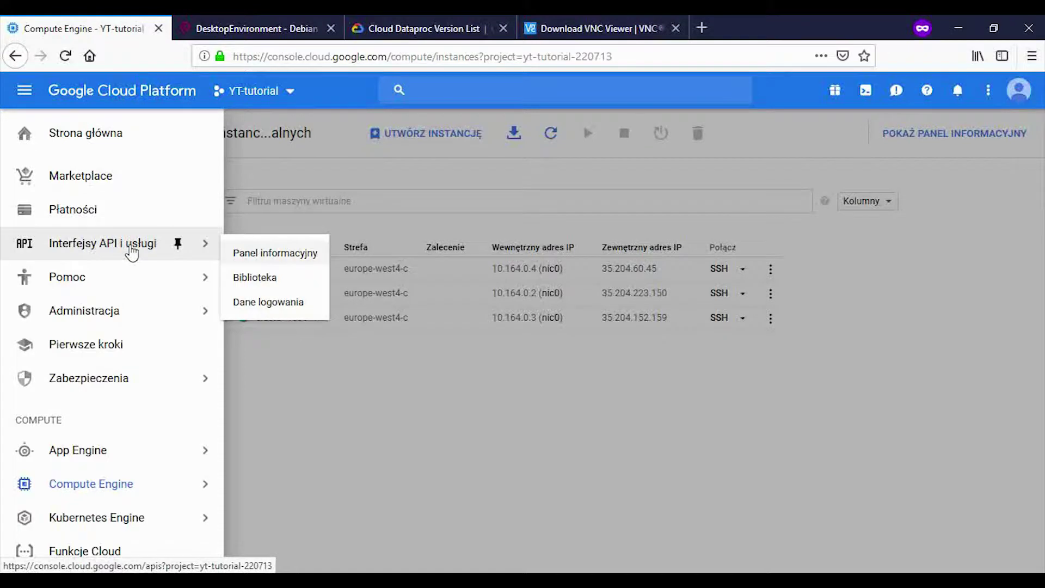
{"action": "scroll", "coordinate": [131, 249], "scroll_direction": "down", "scroll_amount": 5}
{"action": "scroll", "coordinate": [109, 289], "scroll_direction": "down", "scroll_amount": 4}
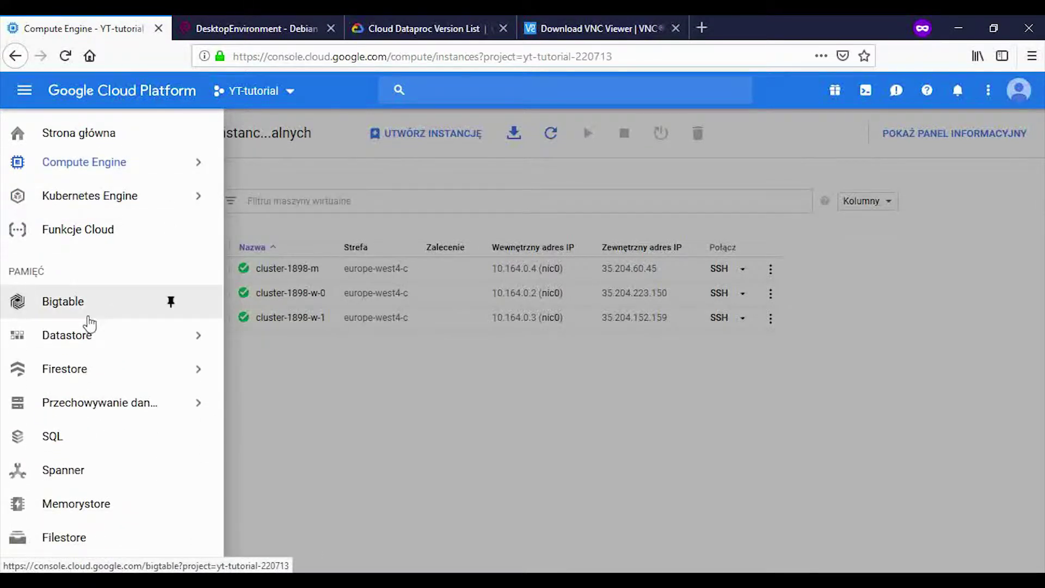
{"action": "scroll", "coordinate": [91, 322], "scroll_direction": "down", "scroll_amount": 1}
{"action": "mouse_move", "coordinate": [93, 292]}
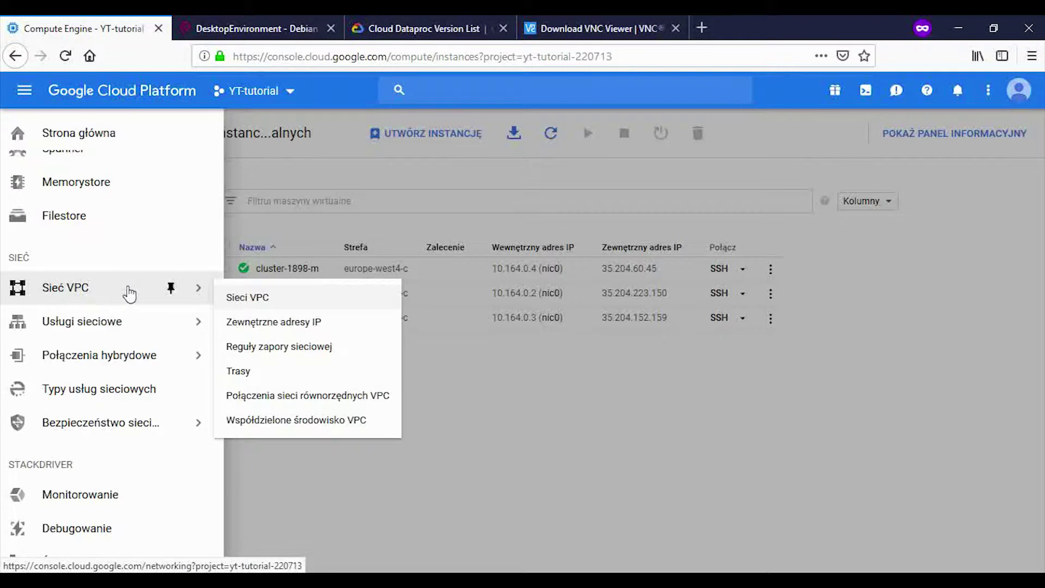
{"action": "left_click", "coordinate": [249, 300]}
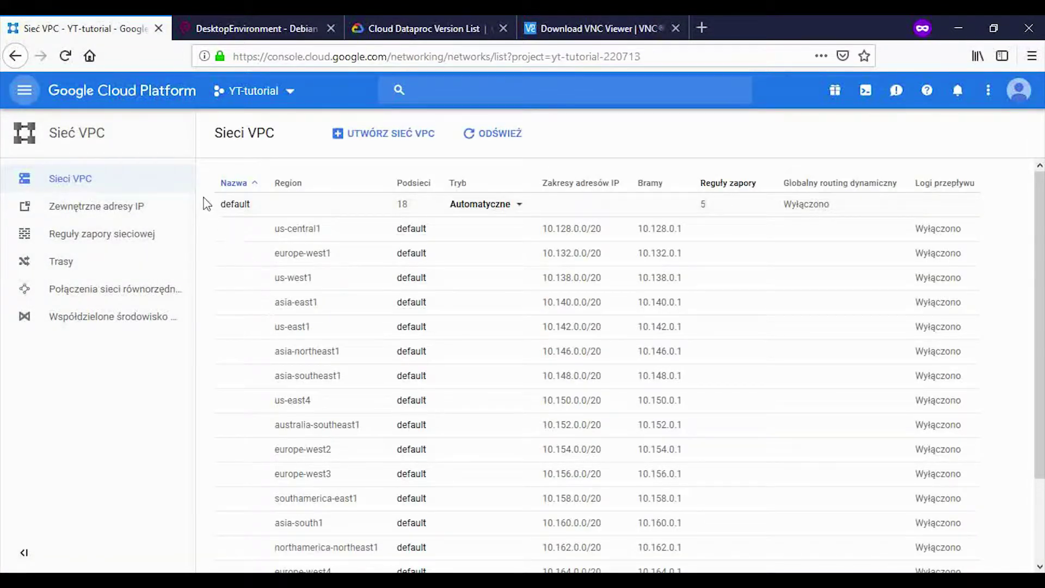
{"action": "left_click", "coordinate": [135, 243]}
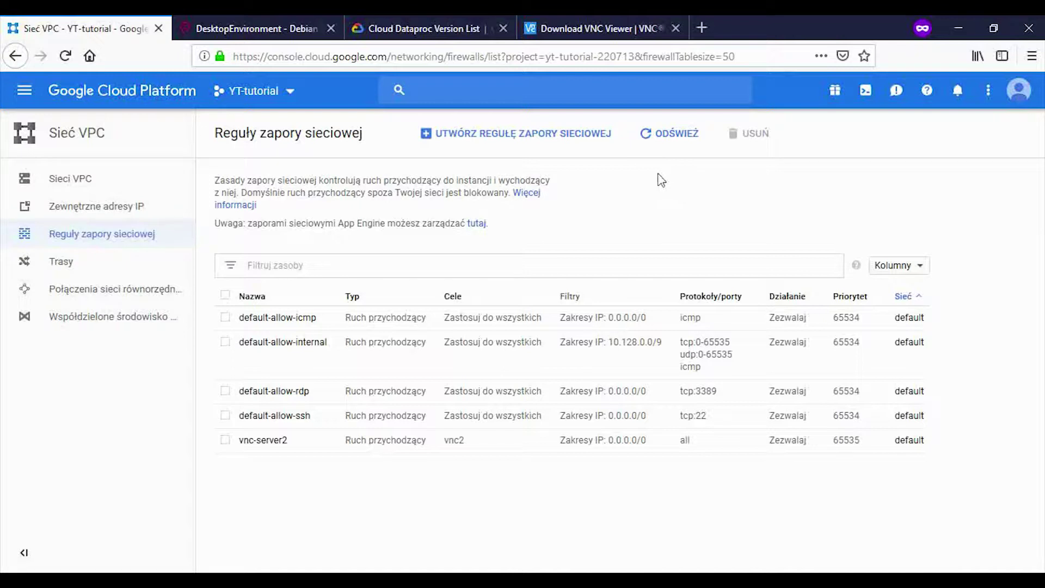
{"action": "left_click", "coordinate": [566, 144]}
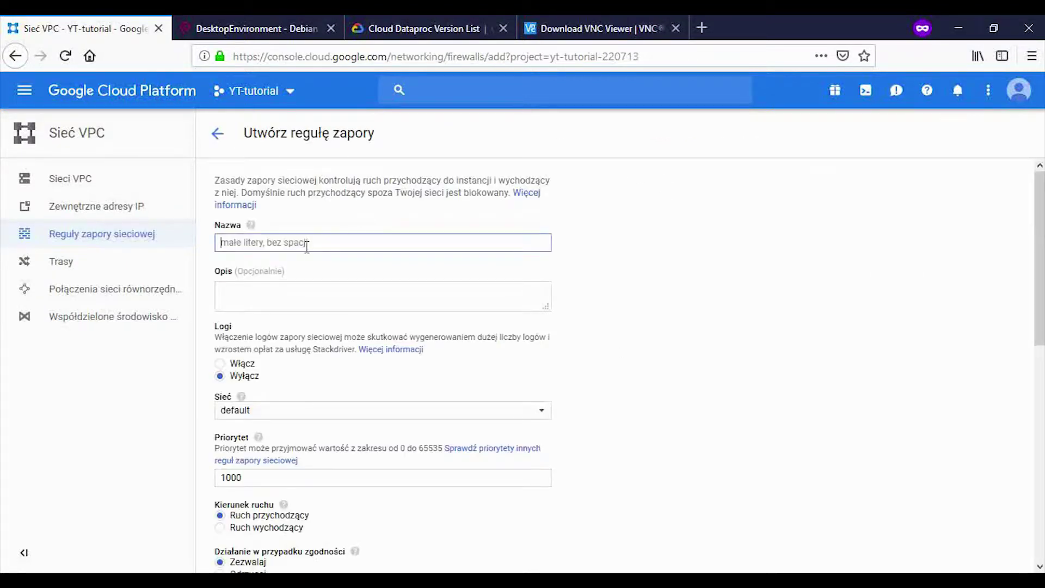
Step: Name the firewall rule vnc-server and set source IP range 0.0.0.0/0
{"action": "type", "text": "vnc-server"}
{"action": "scroll", "coordinate": [332, 275], "scroll_direction": "down", "scroll_amount": 3}
{"action": "scroll", "coordinate": [336, 279], "scroll_direction": "down", "scroll_amount": 6}
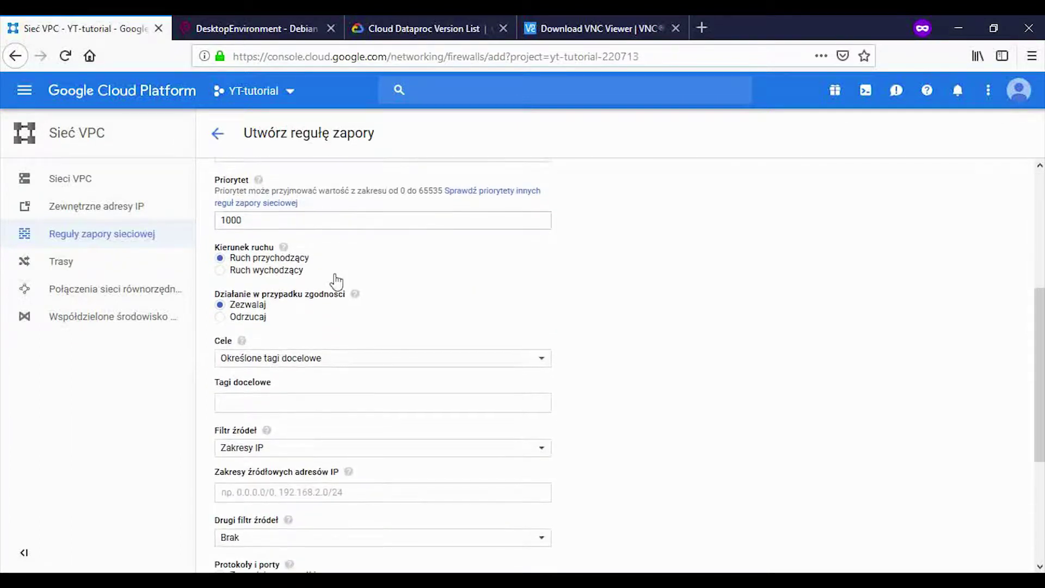
{"action": "scroll", "coordinate": [336, 274], "scroll_direction": "down", "scroll_amount": 2}
{"action": "left_click", "coordinate": [278, 300]}
{"action": "type", "text": "0.00.0.0/0"}
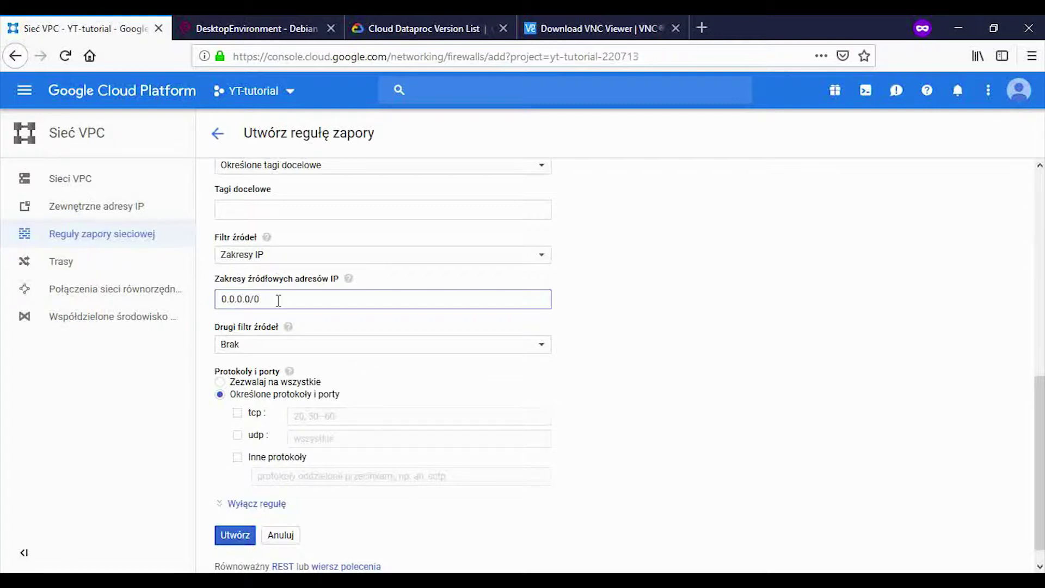
Step: Allow tcp port 5901, target all instances in the network, and create the rule
{"action": "left_click", "coordinate": [238, 413]}
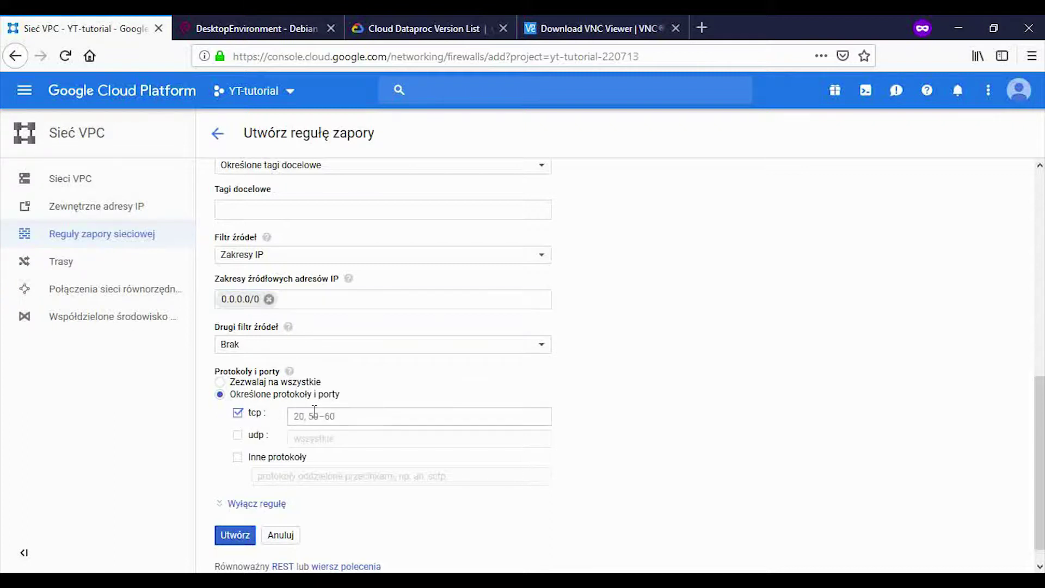
{"action": "type", "text": "5901"}
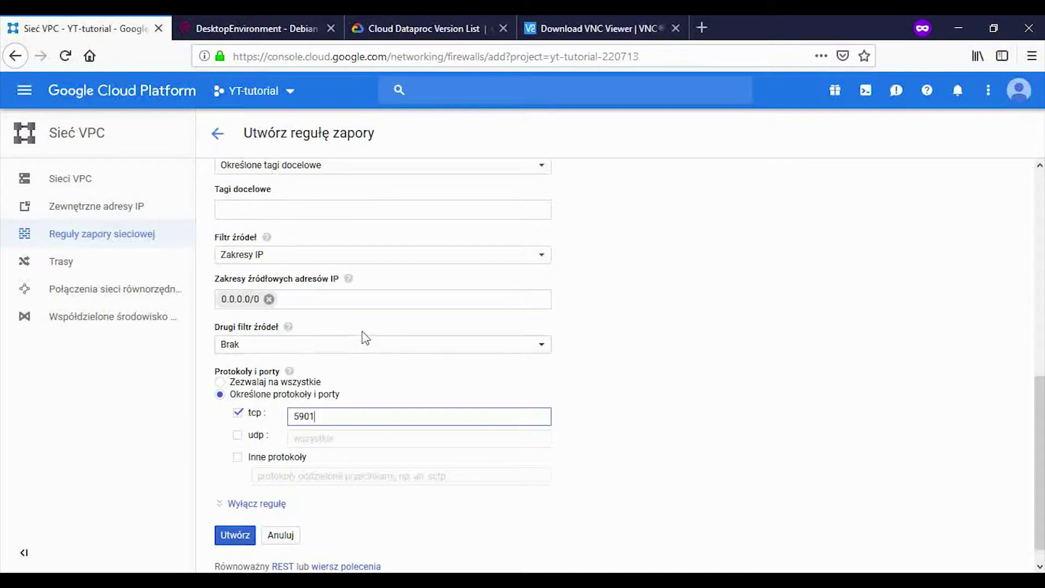
{"action": "scroll", "coordinate": [366, 399], "scroll_direction": "down", "scroll_amount": 1}
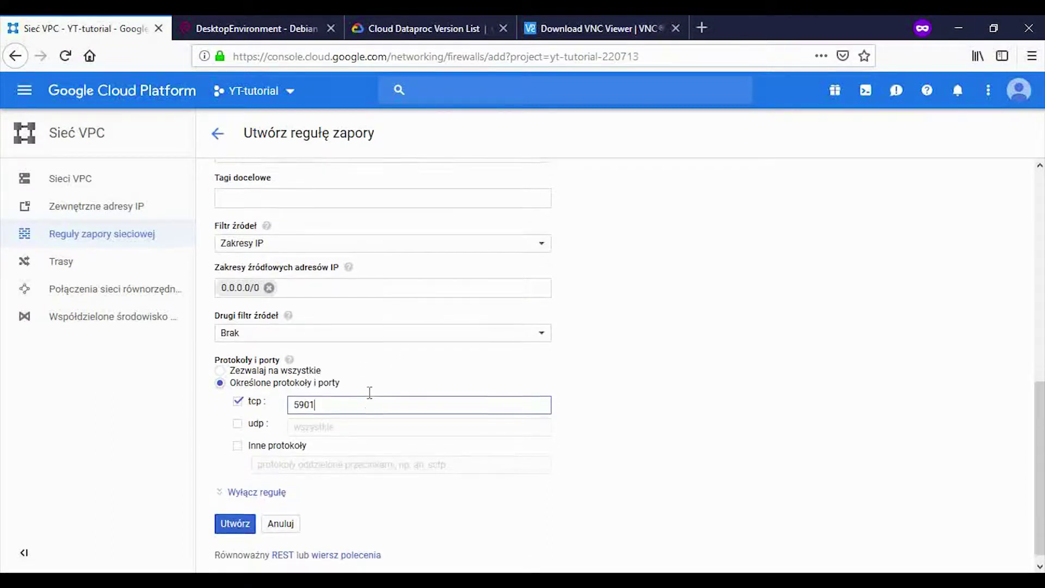
{"action": "scroll", "coordinate": [361, 389], "scroll_direction": "up", "scroll_amount": 2}
{"action": "scroll", "coordinate": [361, 377], "scroll_direction": "up", "scroll_amount": 2}
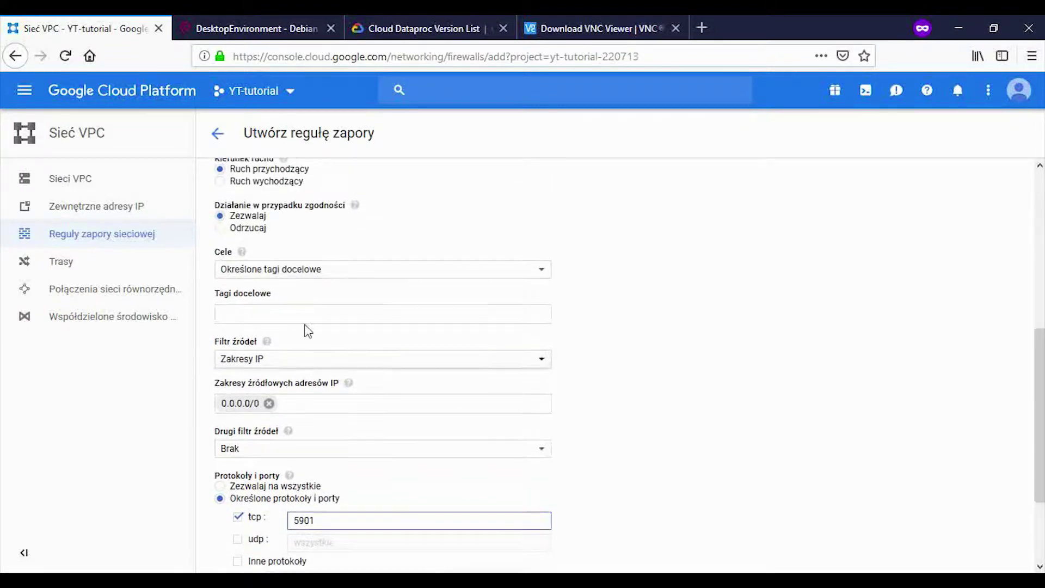
{"action": "left_click", "coordinate": [308, 280]}
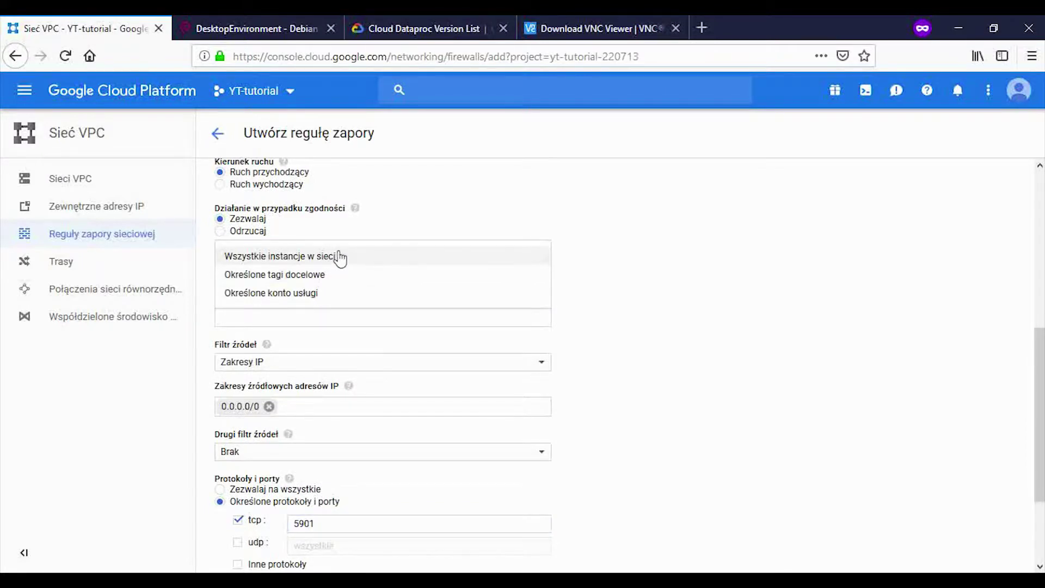
{"action": "left_click", "coordinate": [346, 258]}
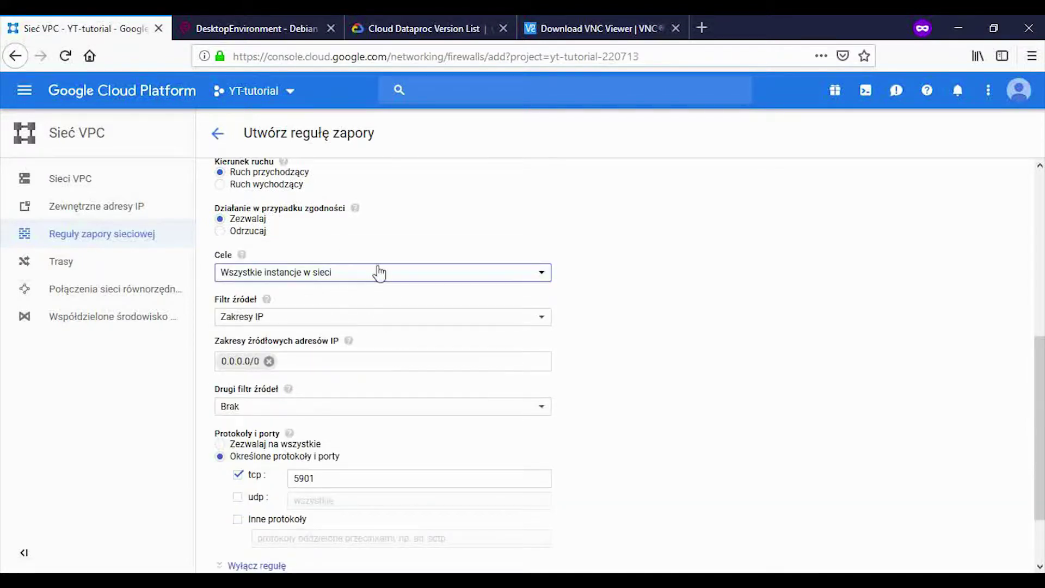
{"action": "scroll", "coordinate": [376, 261], "scroll_direction": "down", "scroll_amount": 3}
{"action": "left_click", "coordinate": [245, 513]}
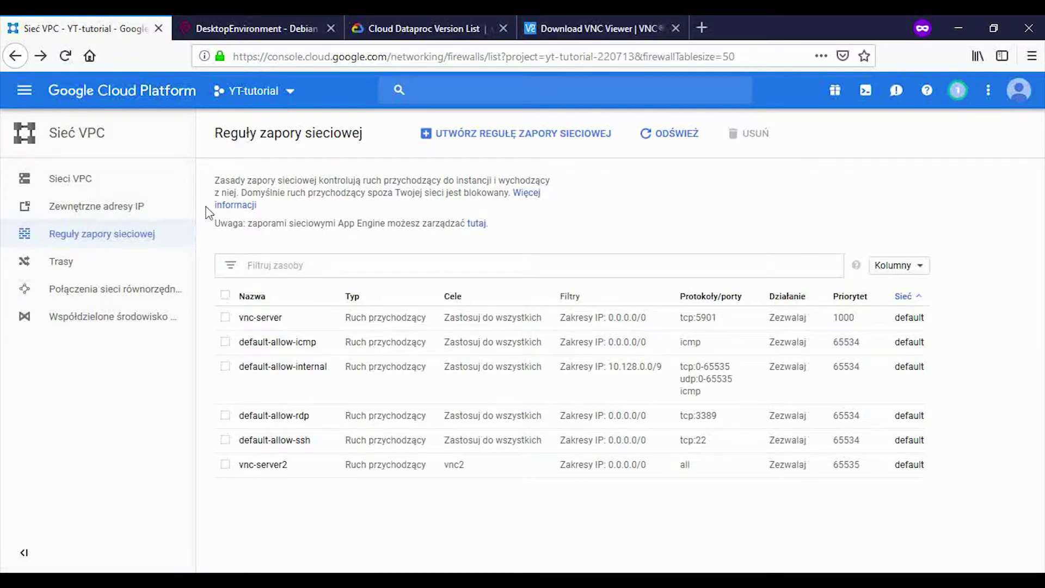
{"action": "left_click", "coordinate": [30, 95]}
Step: Open Compute Engine VM instances and select cluster-1898-m's external IP 35.204.60.45
{"action": "left_click", "coordinate": [169, 273]}
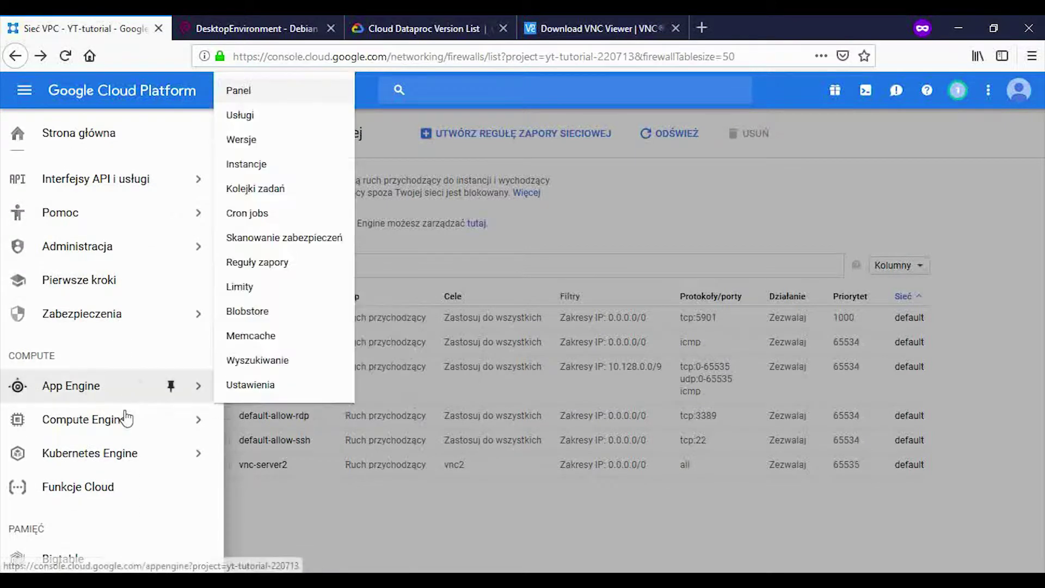
{"action": "mouse_move", "coordinate": [133, 432]}
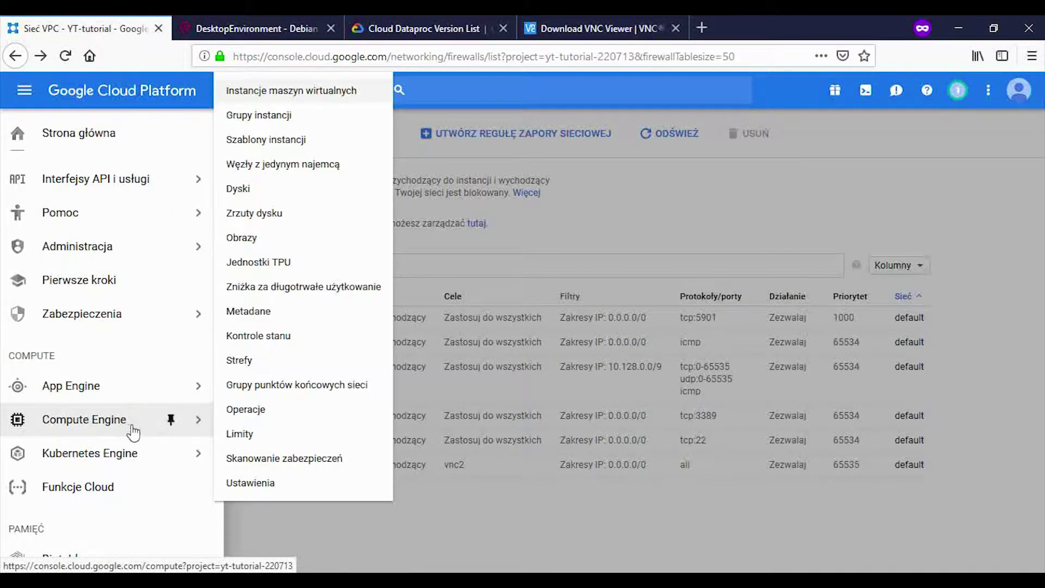
{"action": "left_click", "coordinate": [285, 97]}
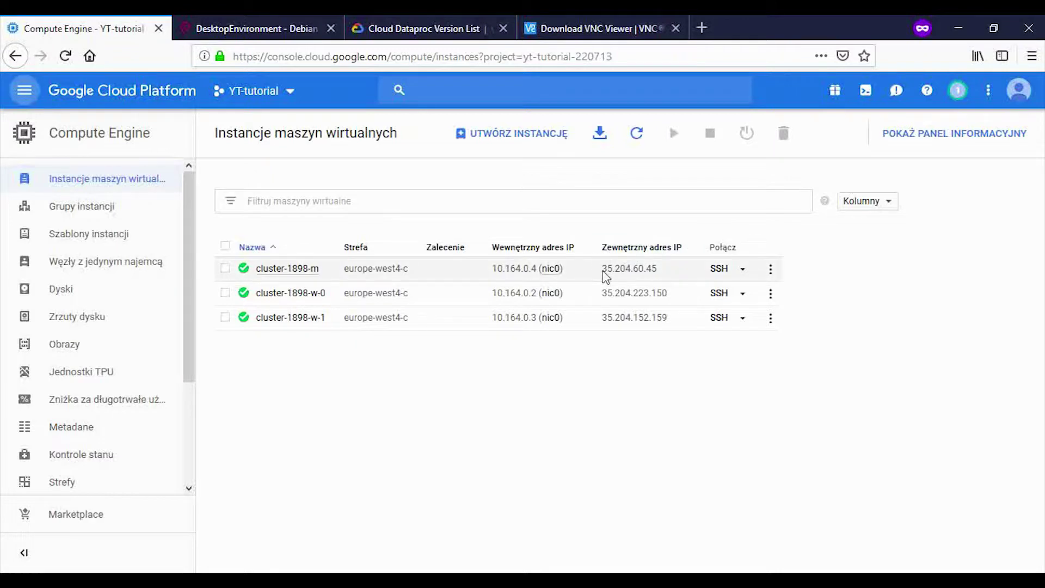
{"action": "left_click_drag", "start_coordinate": [602, 270], "coordinate": [658, 275]}
{"action": "key", "text": "ctrl+c"}
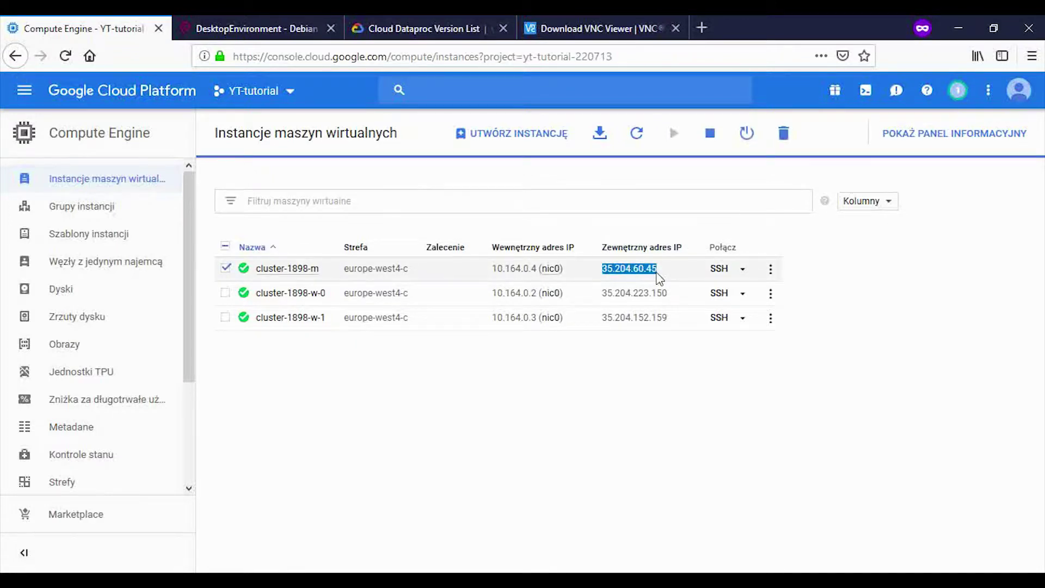
Step: Connect VNC Viewer to 35.204.60.45:5901, accept the unencrypted warning, and log in with the VNC password
{"action": "key", "text": "alt+Tab"}
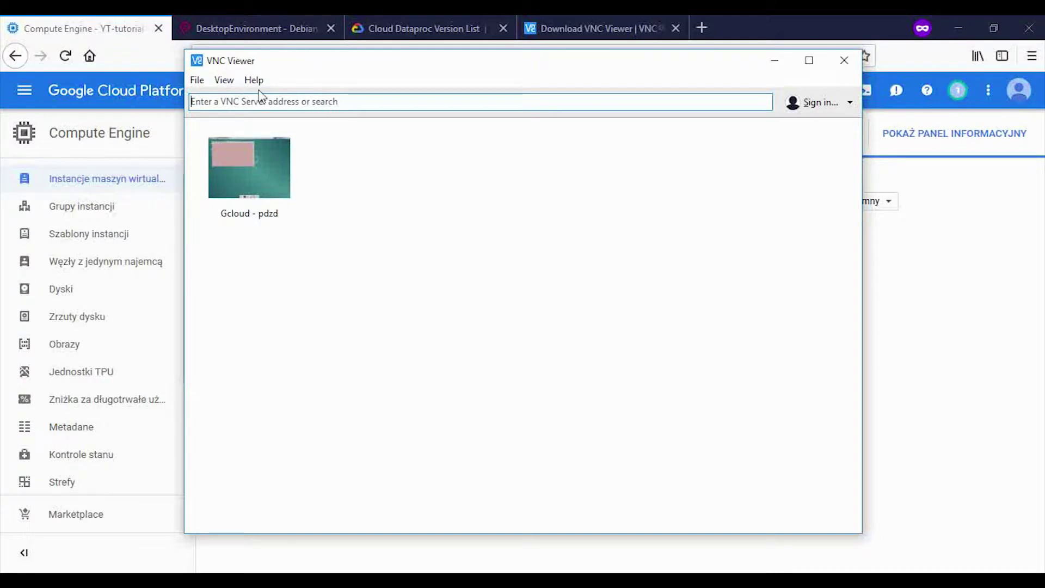
{"action": "key", "text": "ctrl+v"}
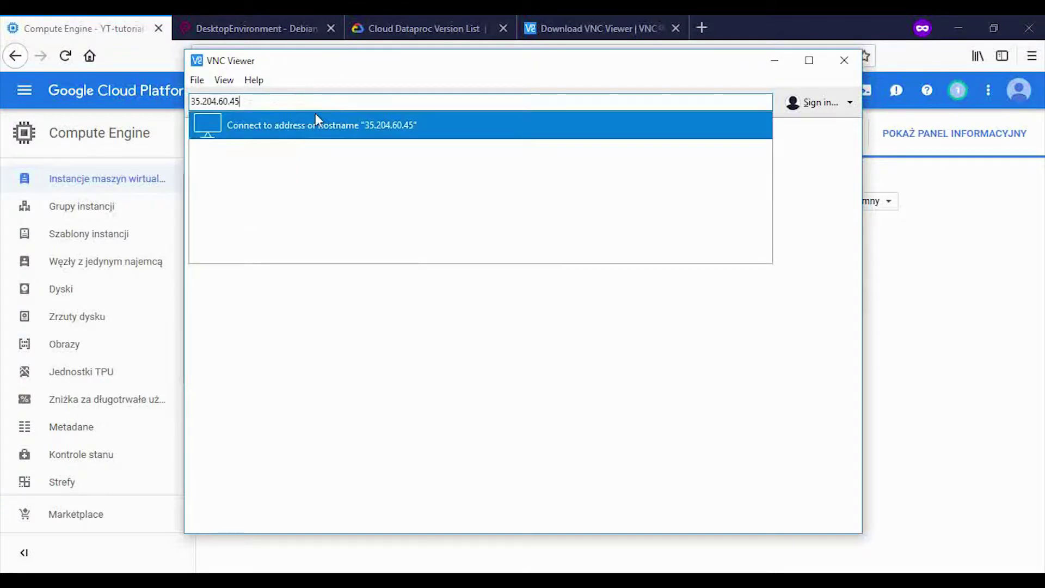
{"action": "type", "text": ":5901"}
{"action": "key", "text": "Return"}
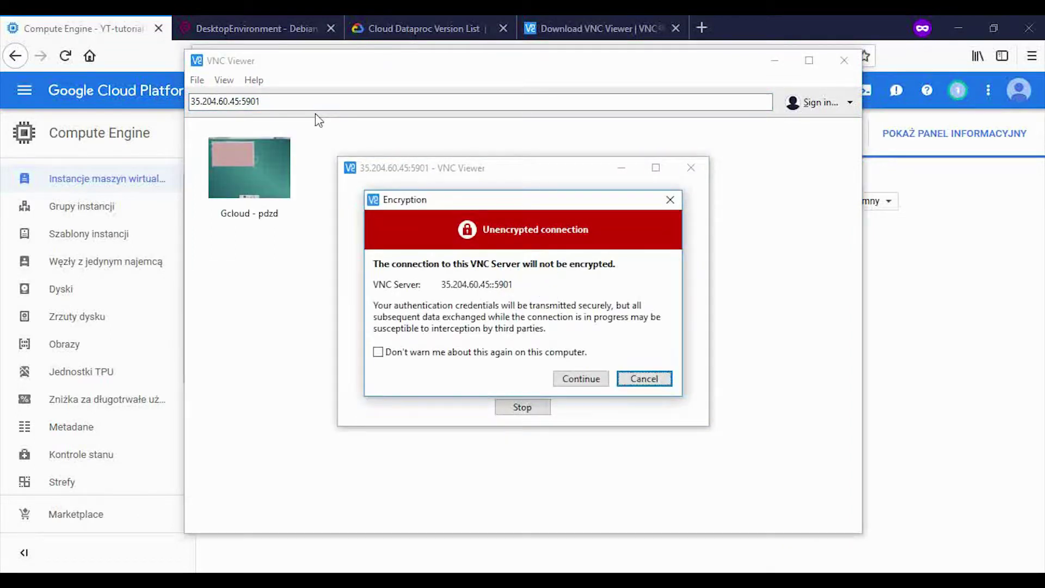
{"action": "left_click", "coordinate": [575, 379]}
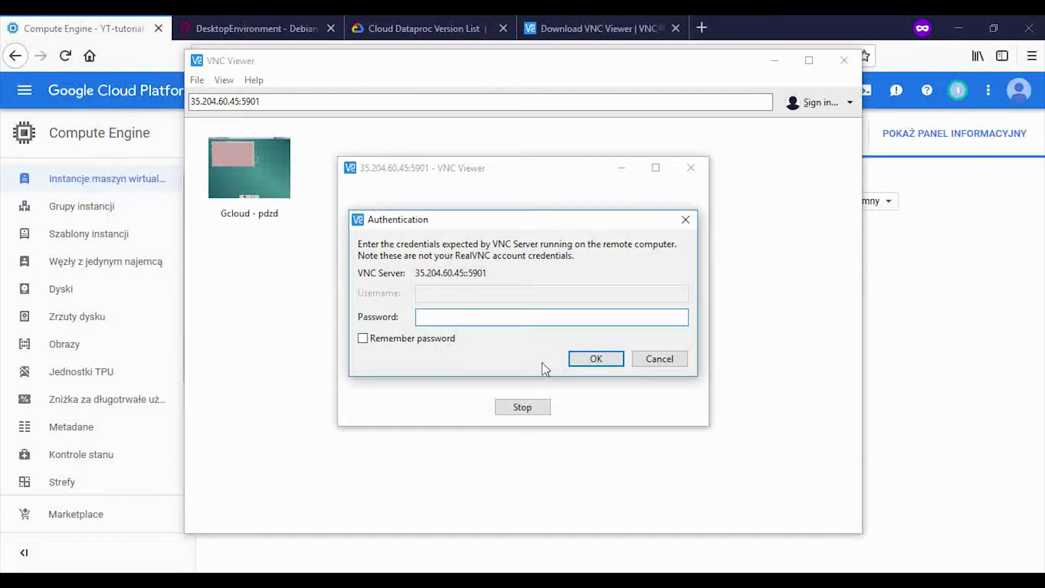
{"action": "type", "text": "p"}
{"action": "key", "text": "Return"}
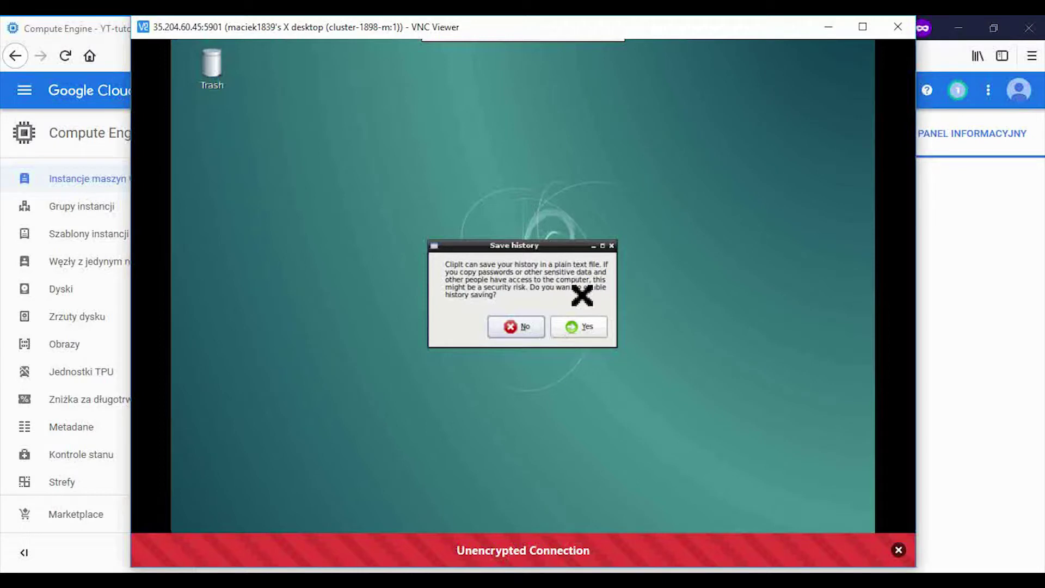
Step: Accept Clipit's clipboard history prompt and check the remote start menu
{"action": "left_click", "coordinate": [570, 333]}
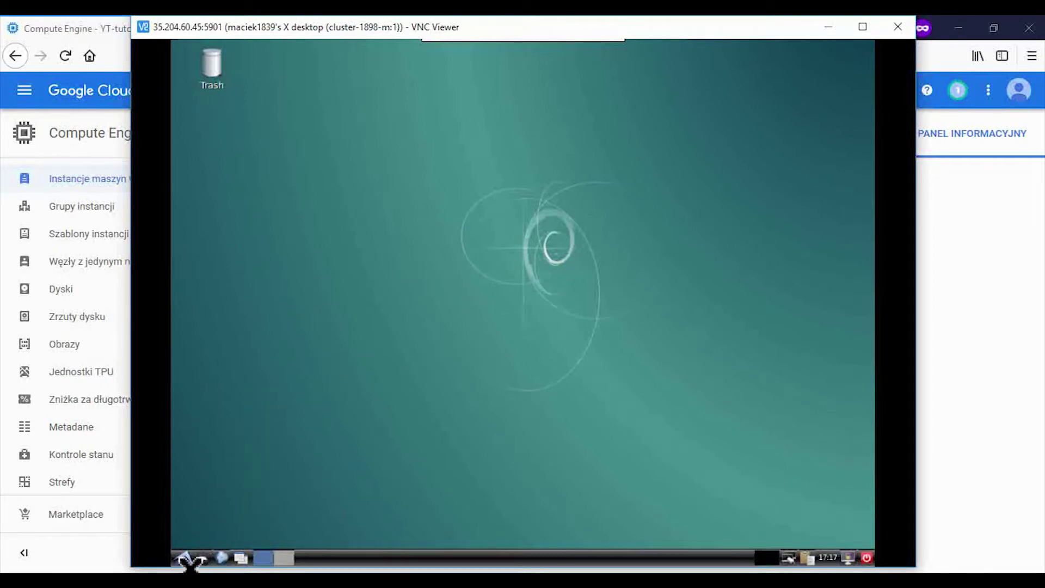
{"action": "left_click", "coordinate": [188, 558]}
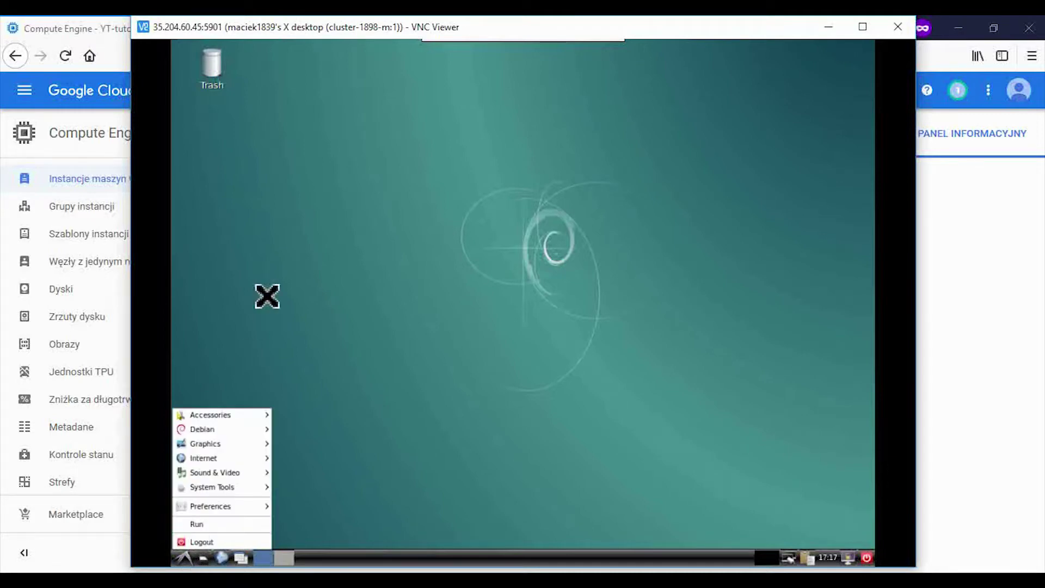
{"action": "left_click", "coordinate": [264, 180]}
Step: Create a desktop folder named 'new folder', open it to confirm it's empty, then close it
{"action": "right_click", "coordinate": [257, 173]}
{"action": "mouse_move", "coordinate": [356, 180]}
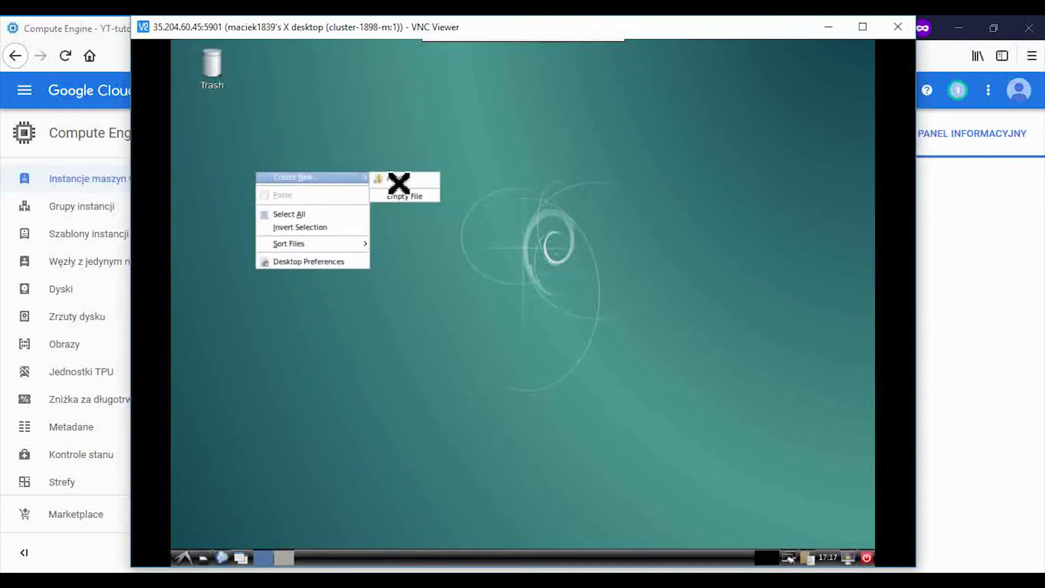
{"action": "left_click", "coordinate": [428, 182]}
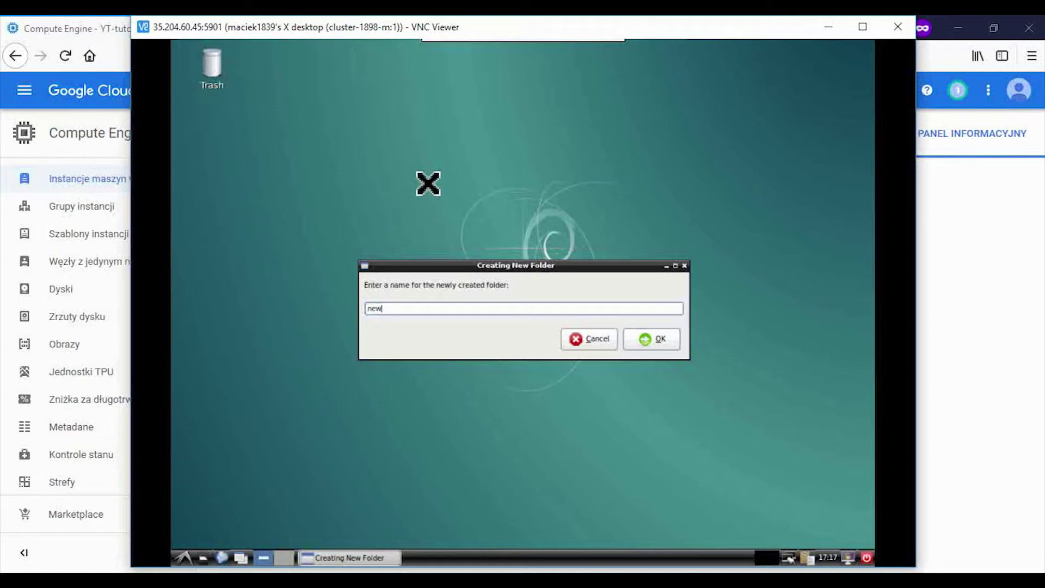
{"action": "key", "text": "Return"}
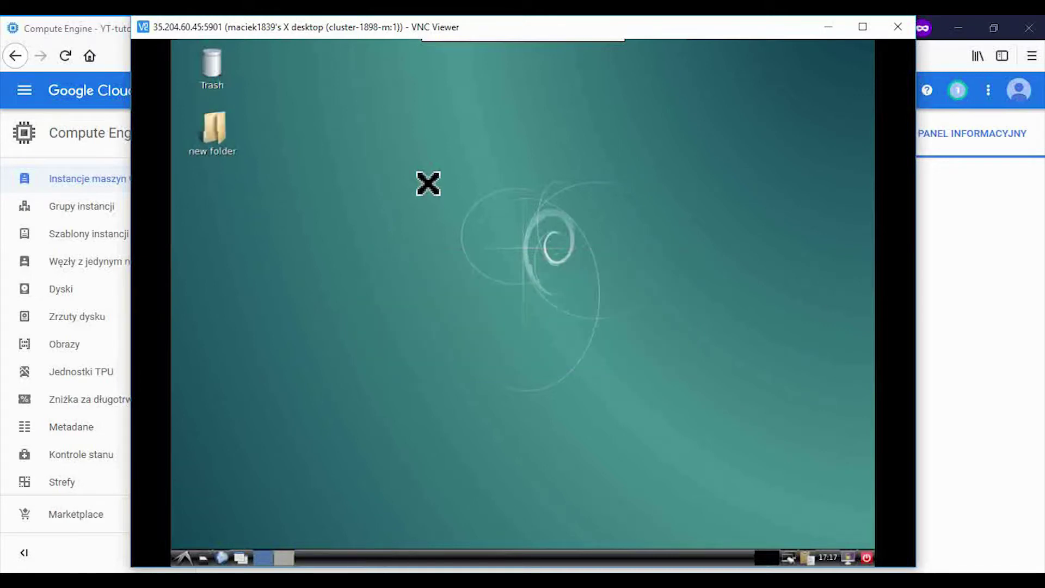
{"action": "double_click", "coordinate": [215, 129]}
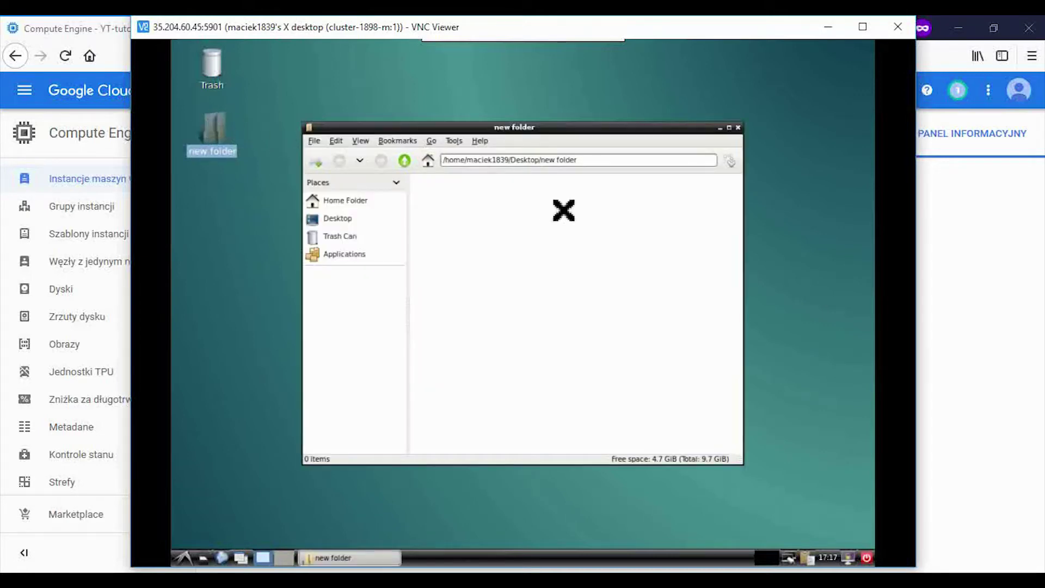
{"action": "left_click", "coordinate": [737, 127]}
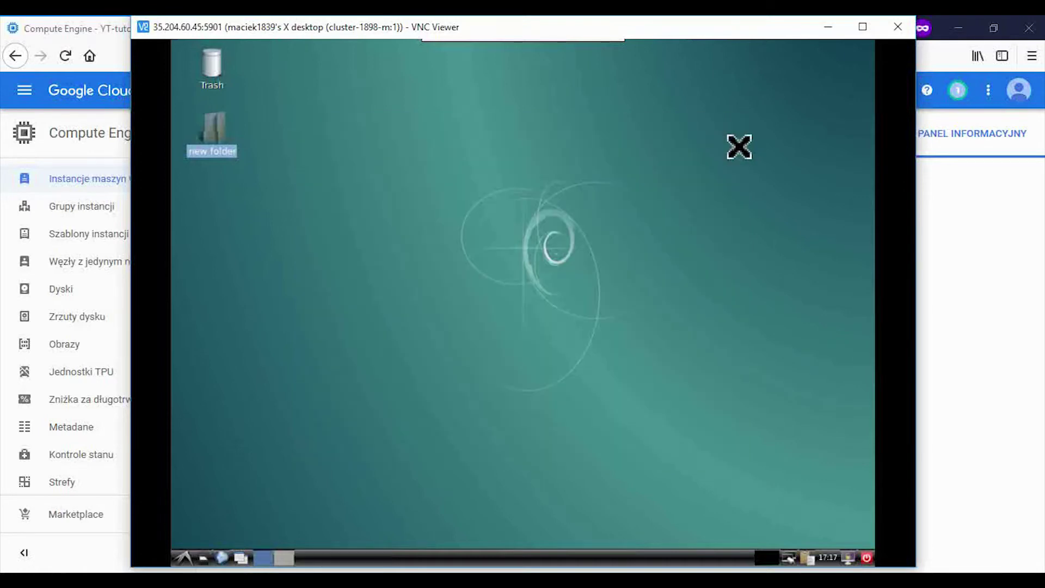
{"action": "left_click", "coordinate": [826, 31]}
Step: Minimize VNC Viewer, then resize the SSH terminal to 112x41, review the vncserver output, and minimize it
{"action": "left_click", "coordinate": [764, 60]}
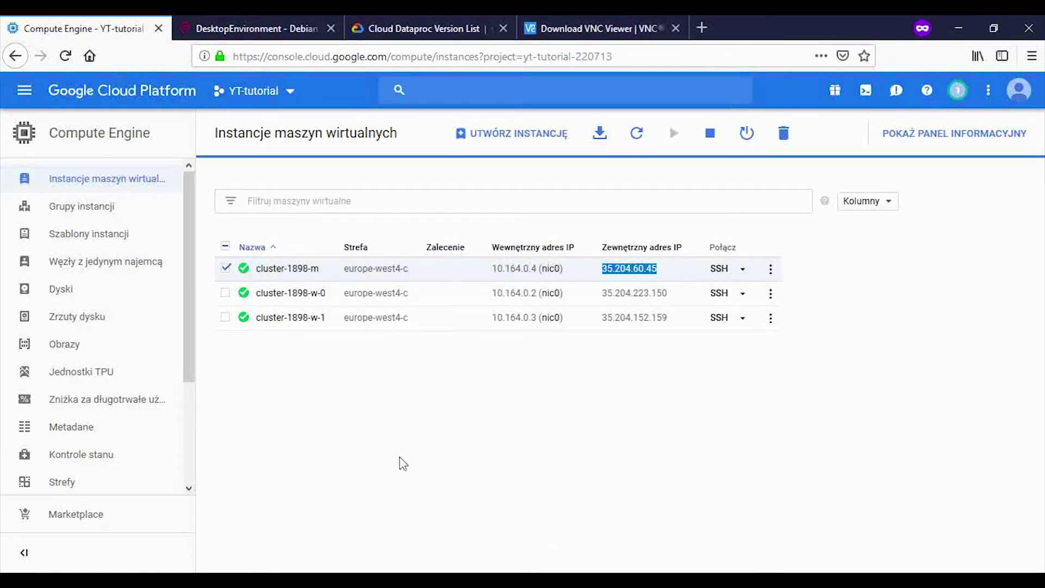
{"action": "left_click", "coordinate": [656, 580]}
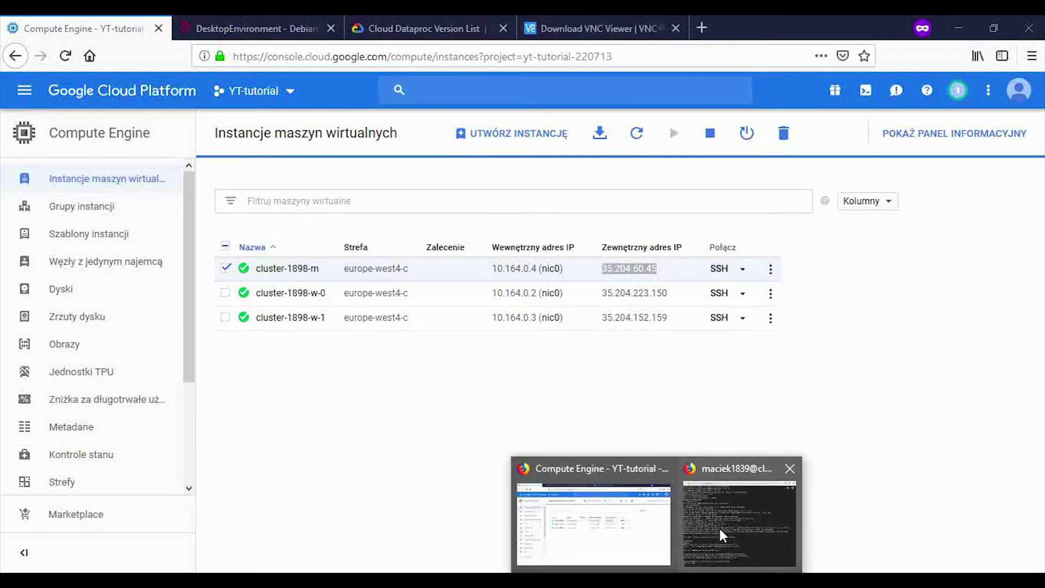
{"action": "left_click", "coordinate": [719, 526]}
{"action": "left_click_drag", "start_coordinate": [409, 16], "coordinate": [468, 133]}
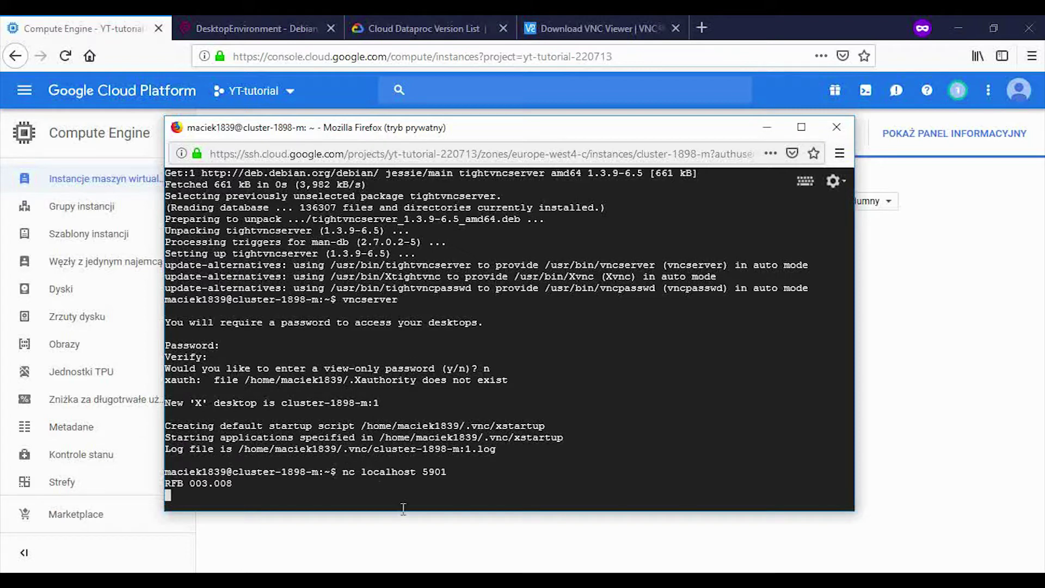
{"action": "scroll", "coordinate": [404, 417], "scroll_direction": "up", "scroll_amount": 1}
{"action": "scroll", "coordinate": [403, 417], "scroll_direction": "down", "scroll_amount": 1}
{"action": "left_click", "coordinate": [769, 133]}
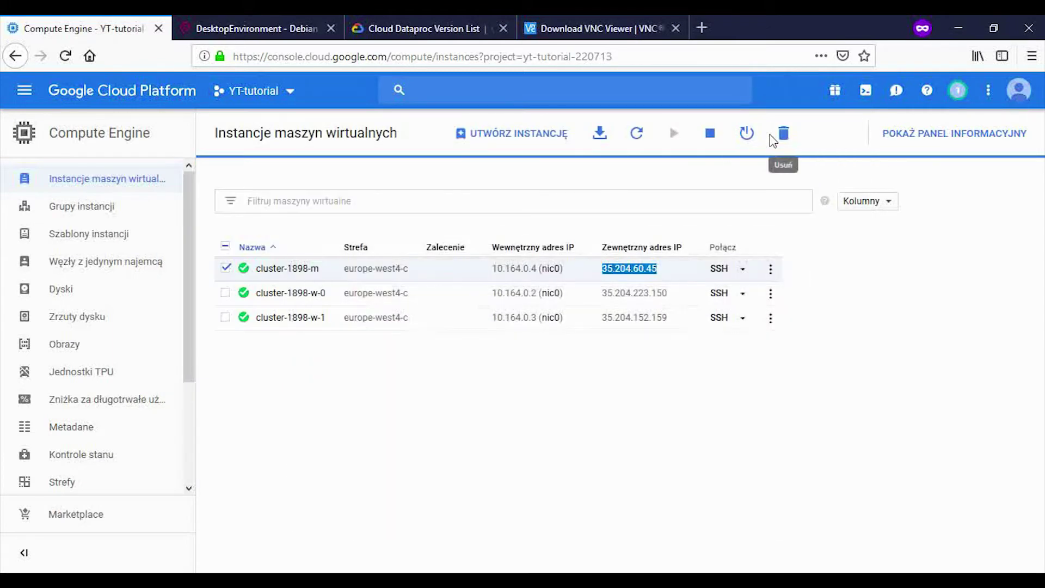